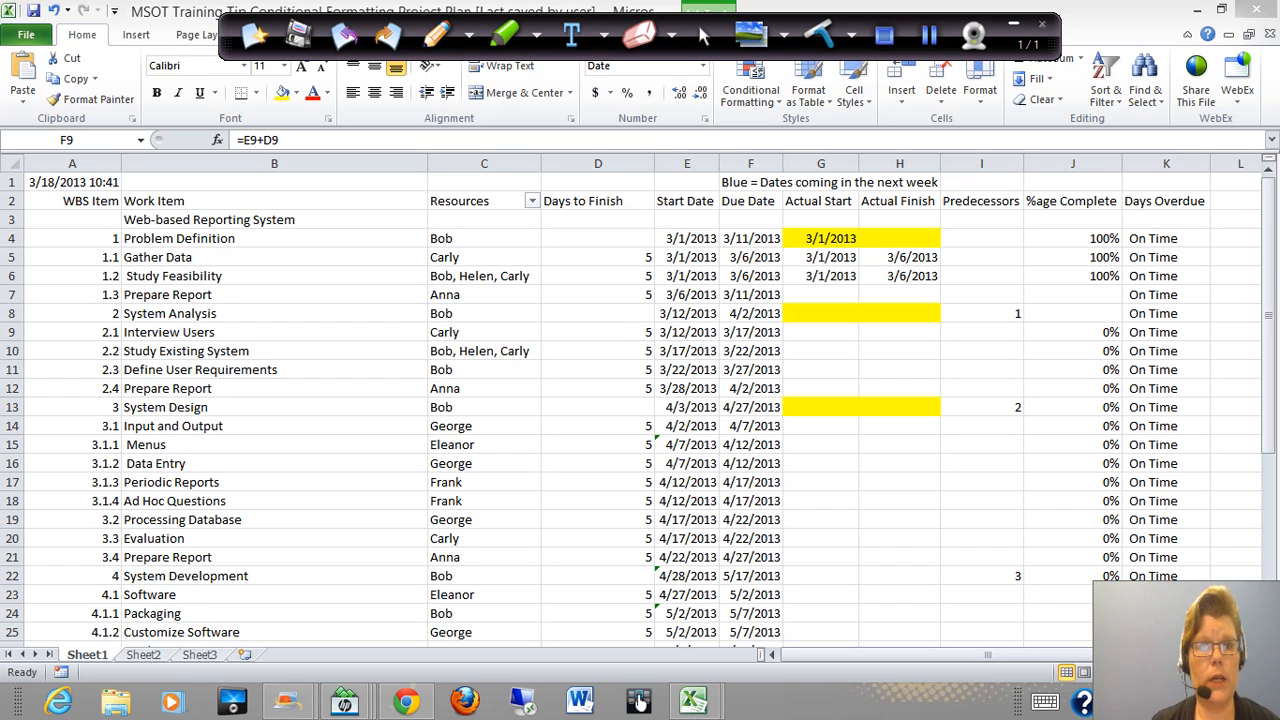
Circle the Web-based Reporting System title in pen and mark WBS items 1, 2, 3 and 4 with short strokes
left_click(347, 120)
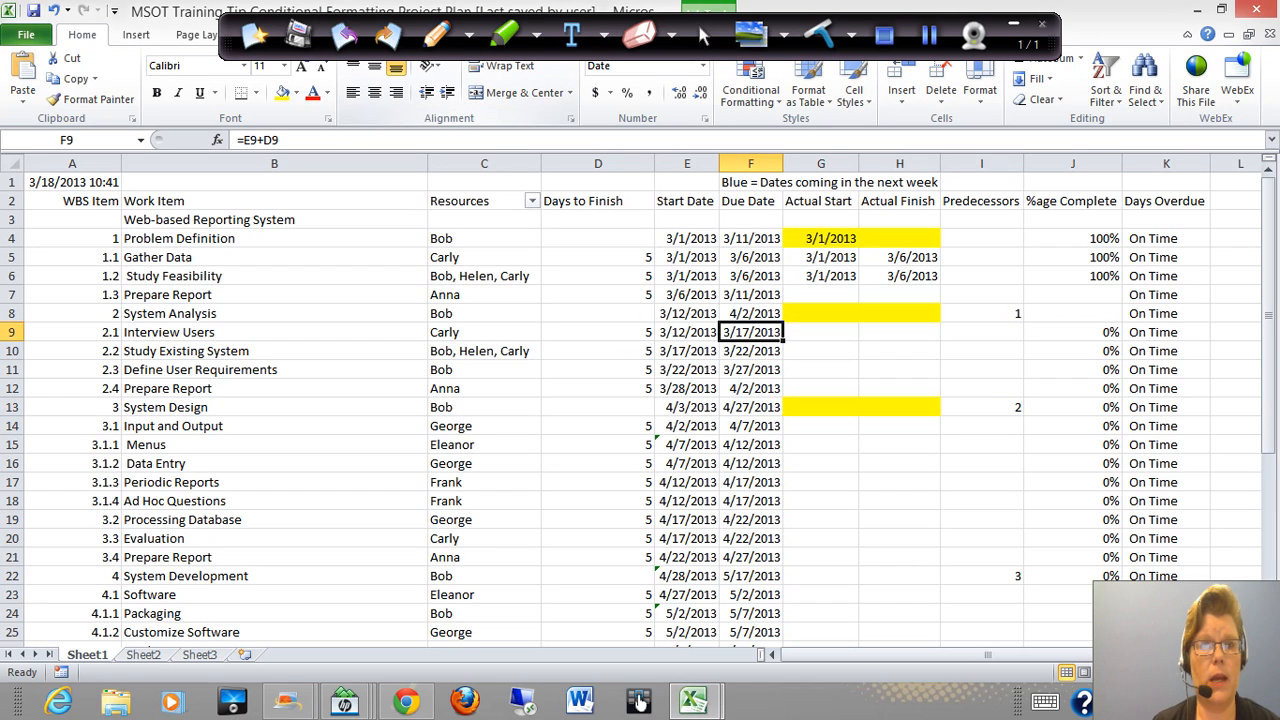
left_click(435, 35)
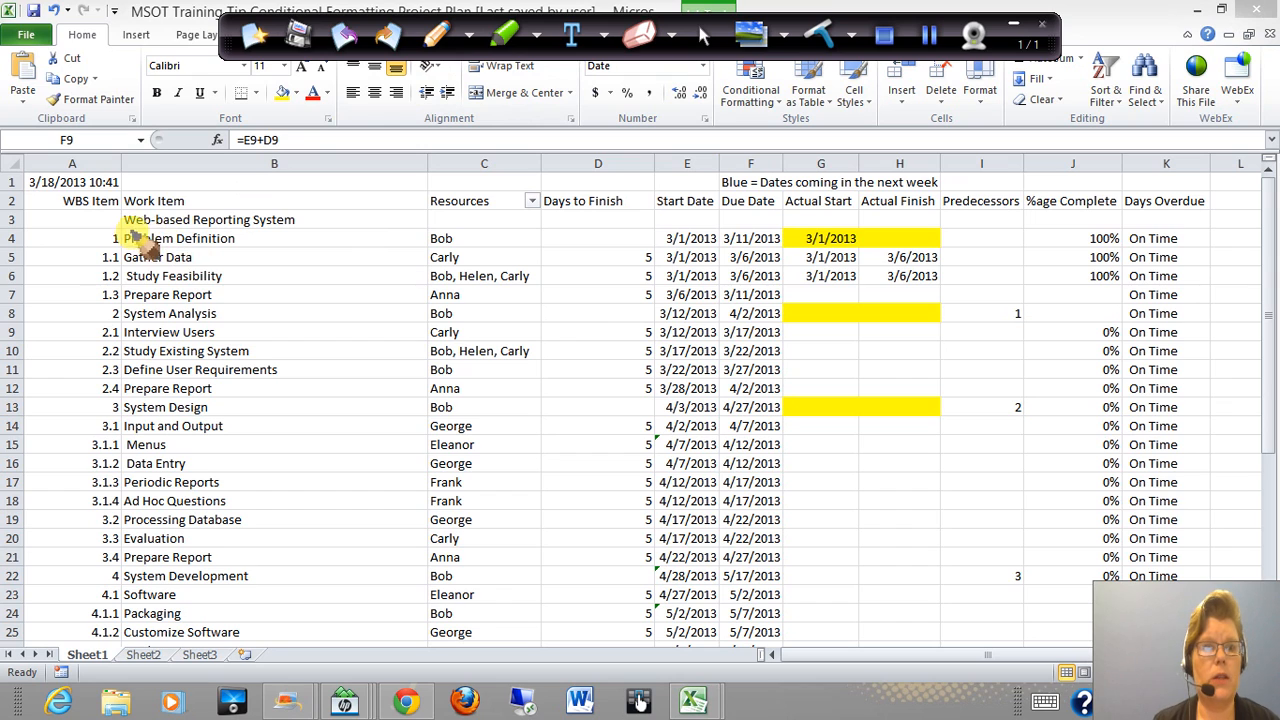
mouse_move(155, 228)
left_mouse_down()
mouse_move(100, 222)
mouse_move(165, 210)
mouse_move(308, 222)
mouse_move(92, 237)
left_mouse_up()
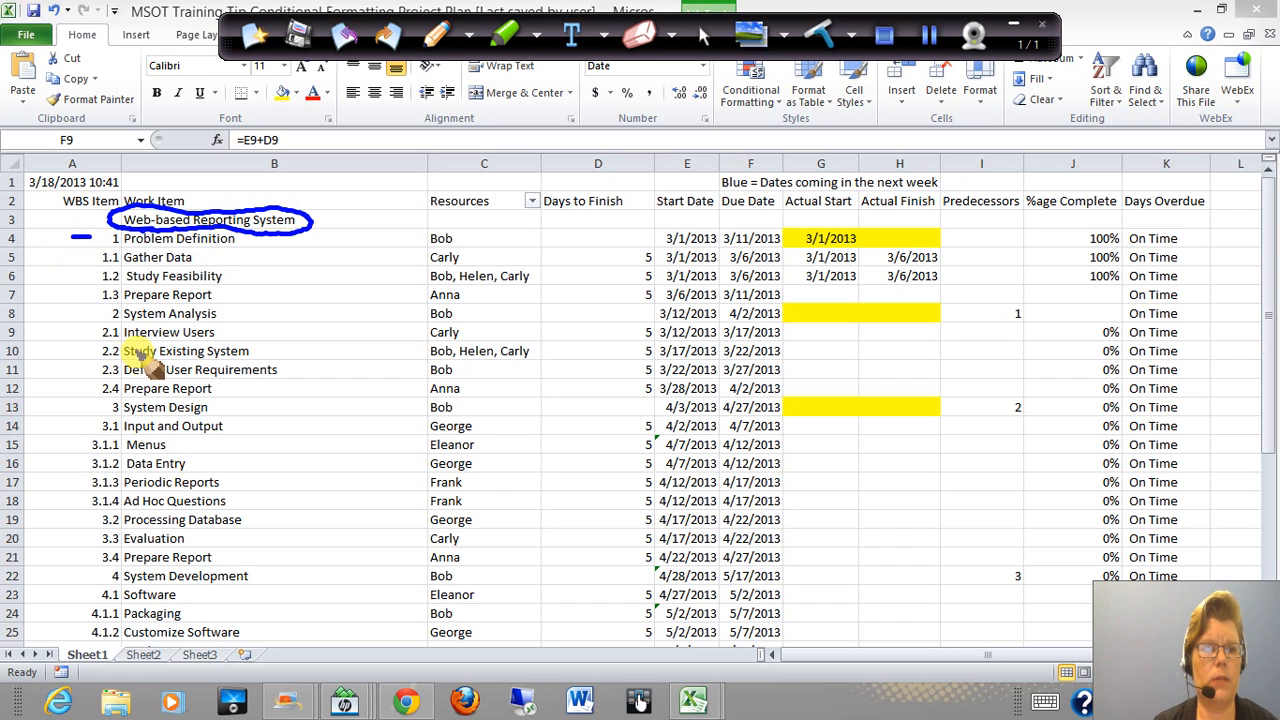
left_click_drag(82, 313, 53, 313)
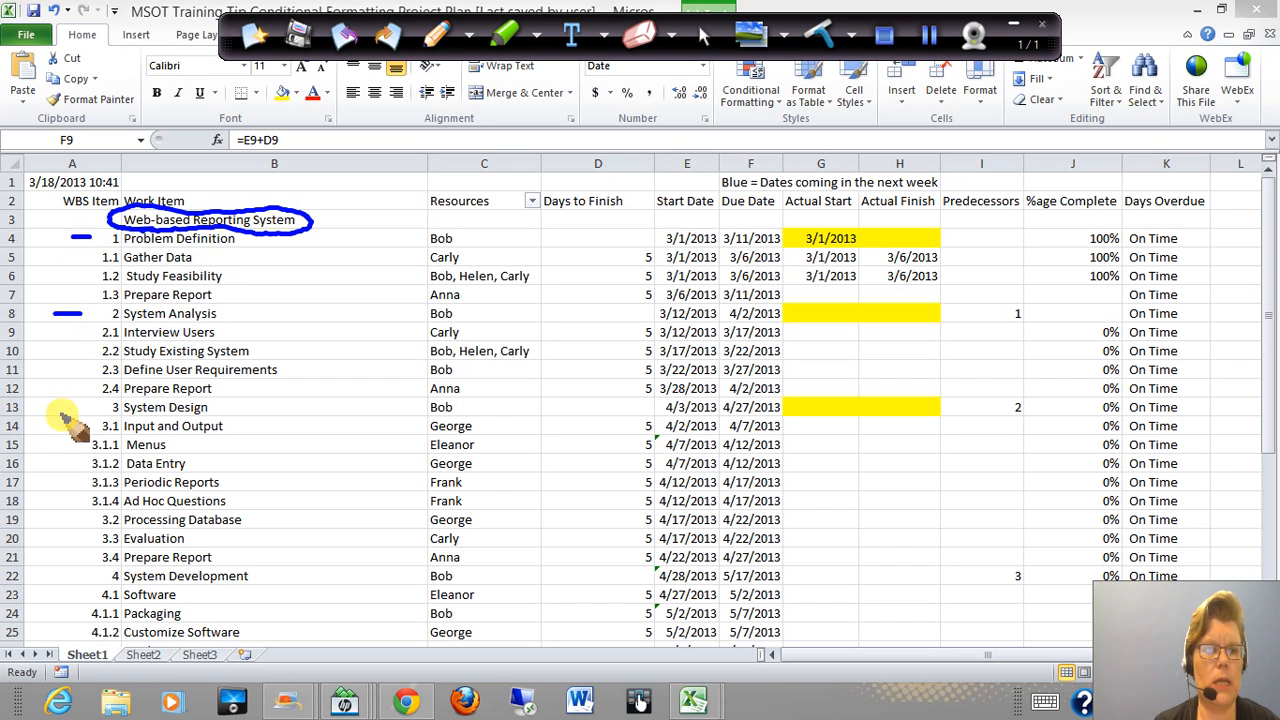
left_click_drag(88, 408, 62, 408)
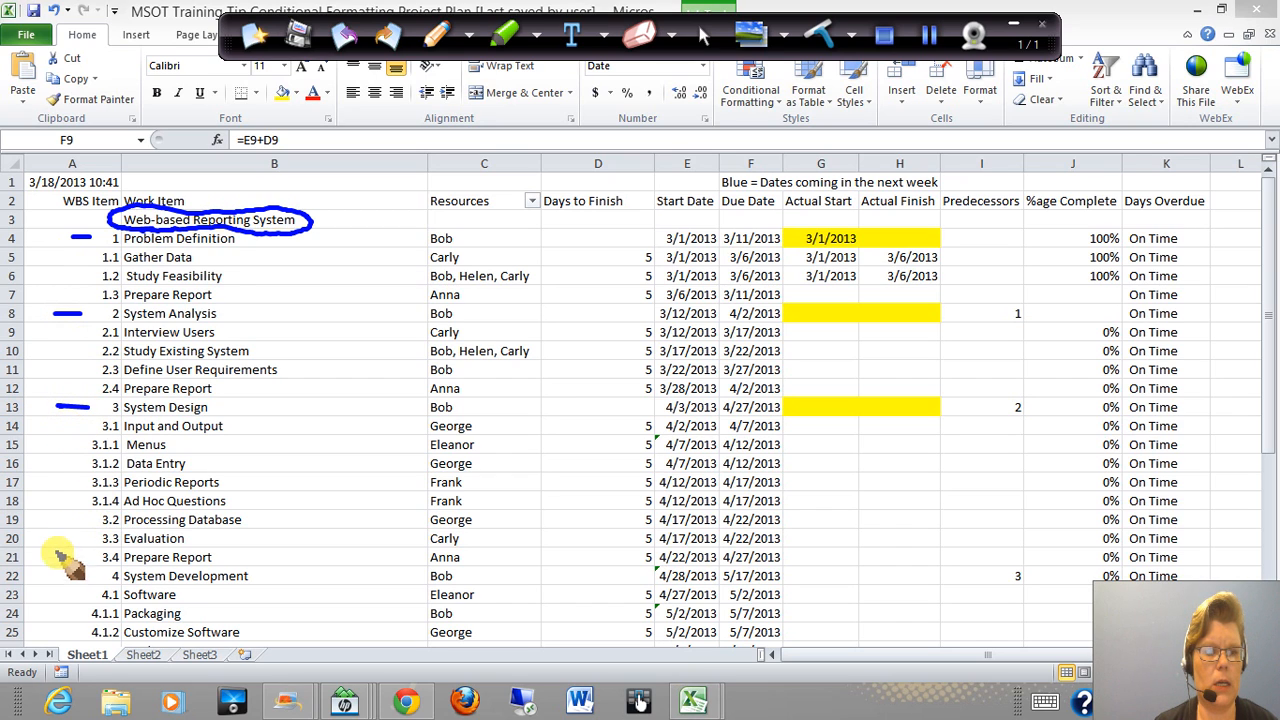
left_click_drag(91, 576, 65, 578)
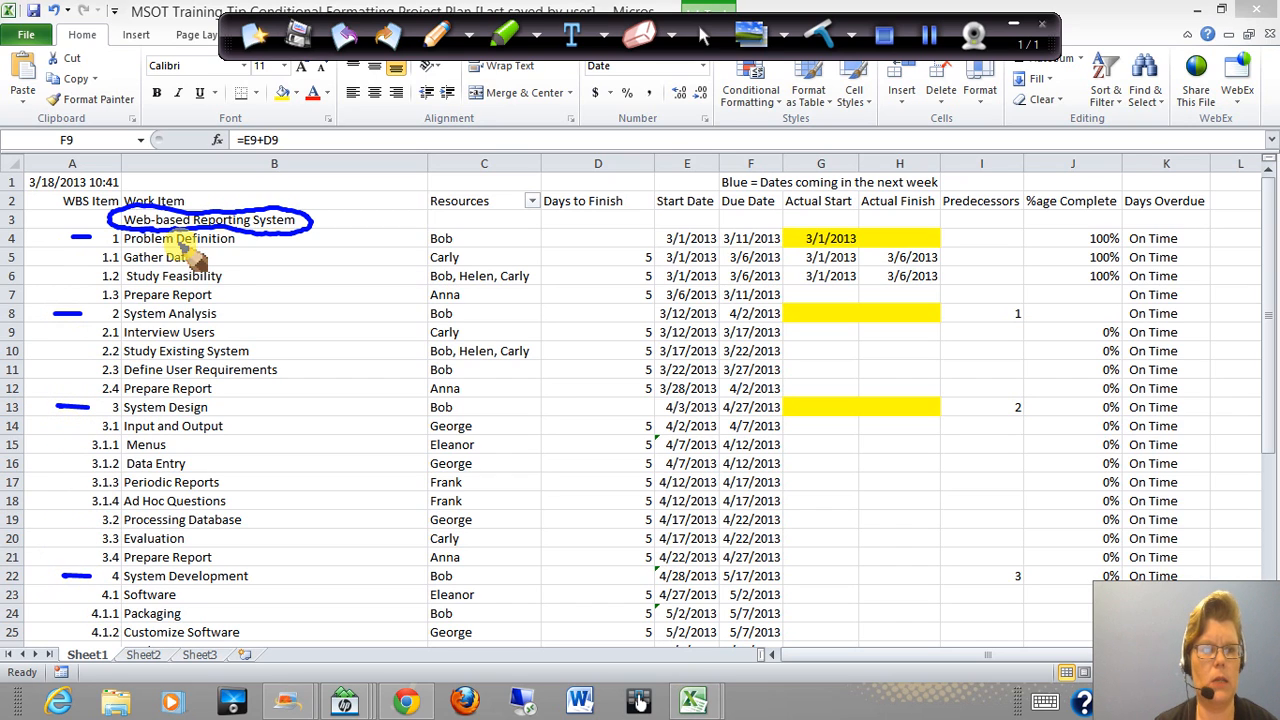
Circle subtasks 1.1 to 1.3 in pen and draw an arrow from them up to Problem Definition
mouse_move(80, 246)
left_mouse_down()
mouse_move(245, 285)
mouse_move(238, 305)
mouse_move(192, 312)
mouse_move(75, 305)
mouse_move(82, 258)
mouse_move(105, 248)
left_mouse_up()
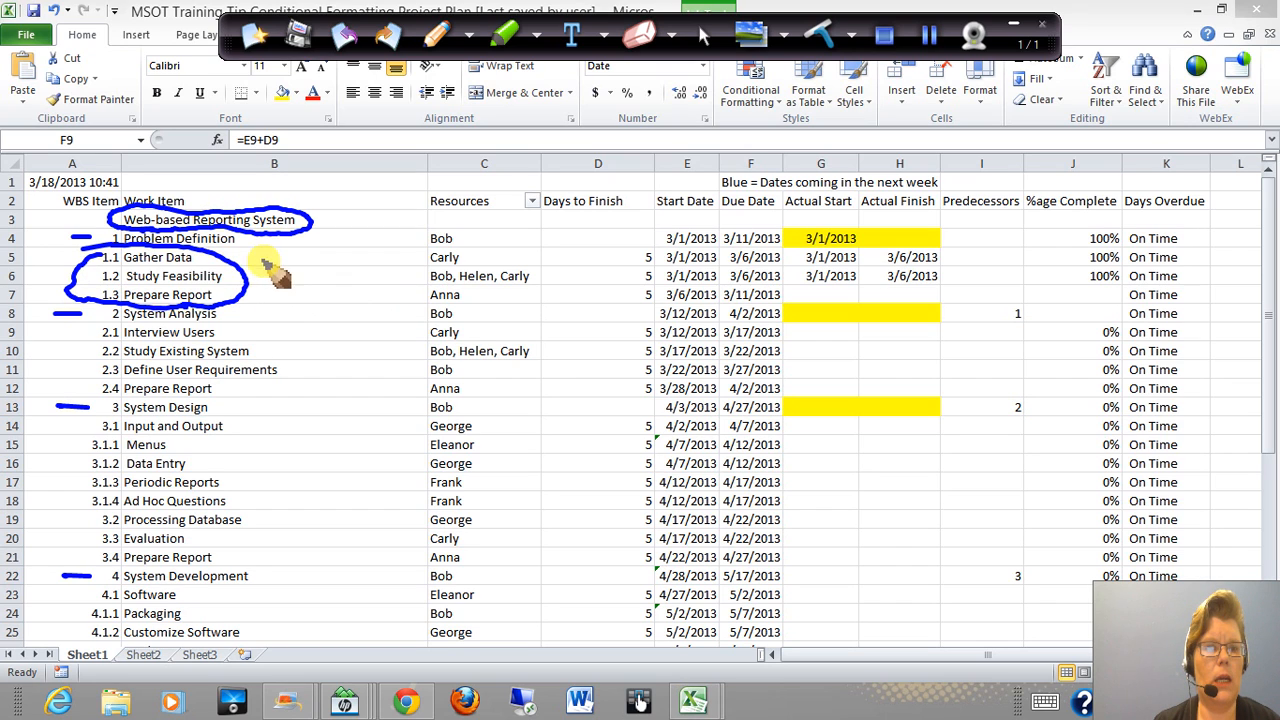
left_click_drag(268, 261, 241, 246)
mouse_move(241, 246)
left_mouse_down()
mouse_move(257, 260)
mouse_move(274, 249)
left_mouse_up()
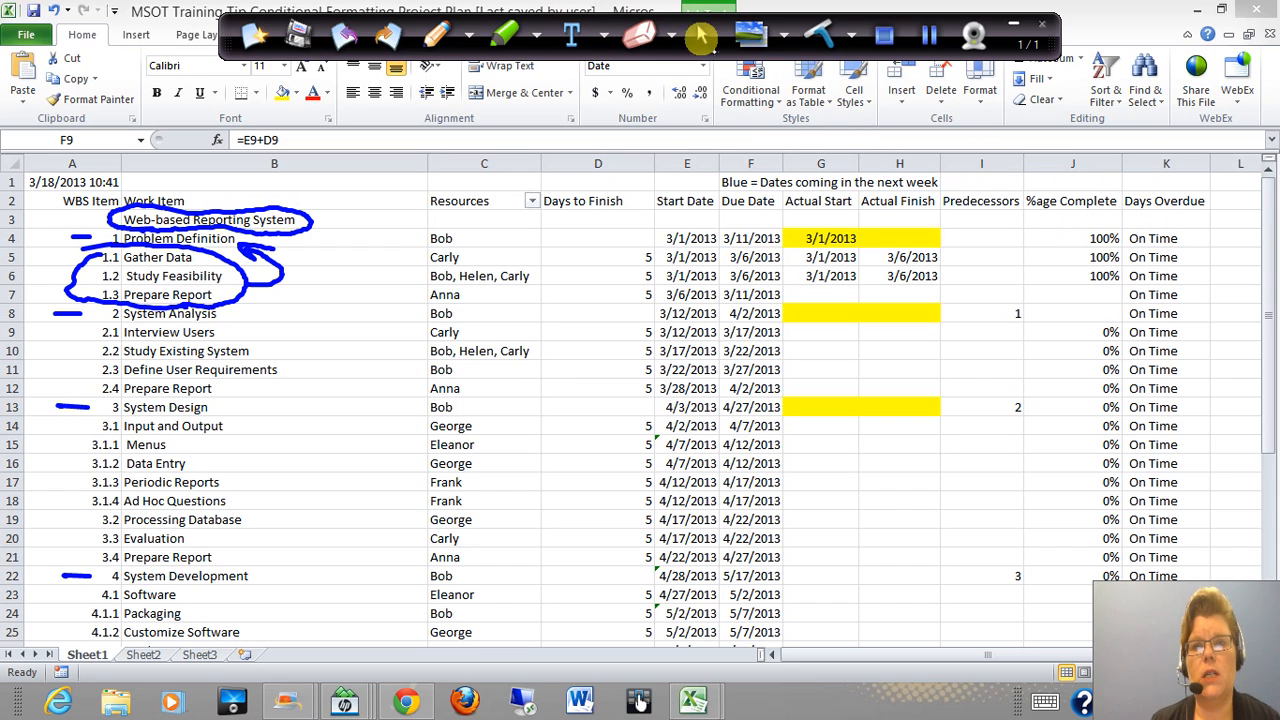
Inspect Problem Definition's Days Overdue formula, and circle its Actual Finish cell with a pen arrow pointing to the Due Date
left_click(1162, 238)
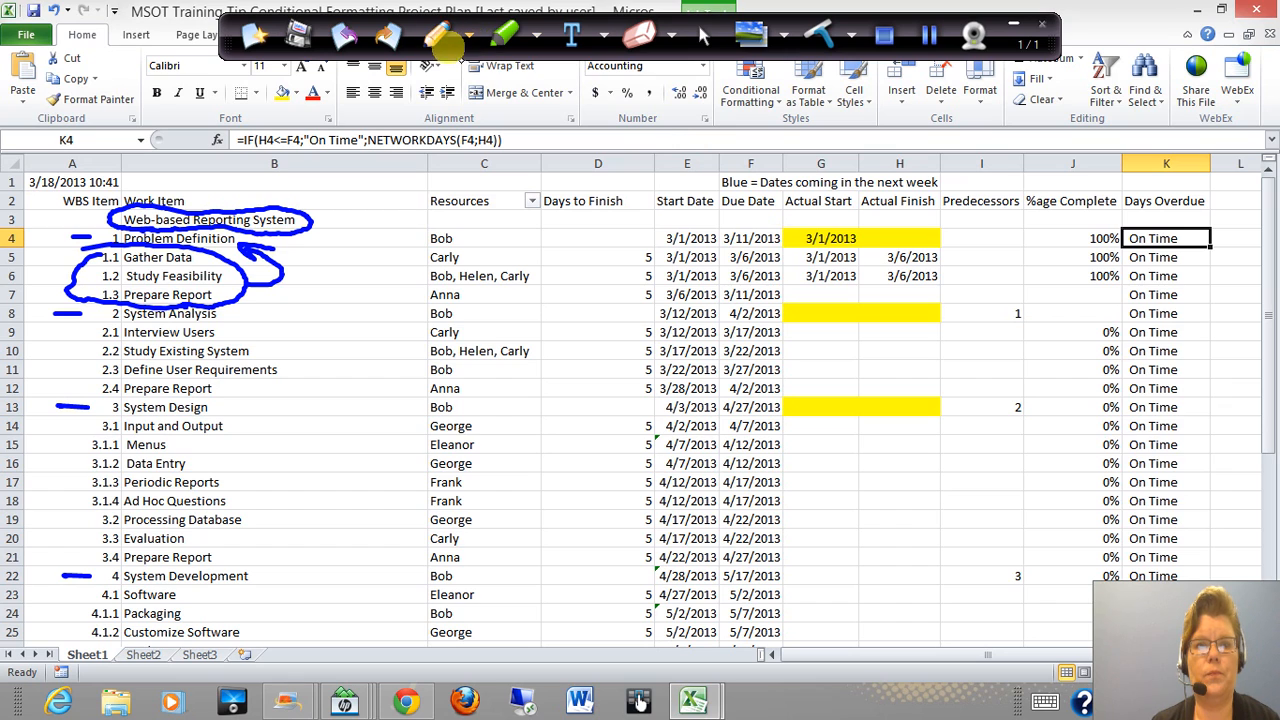
left_click(437, 37)
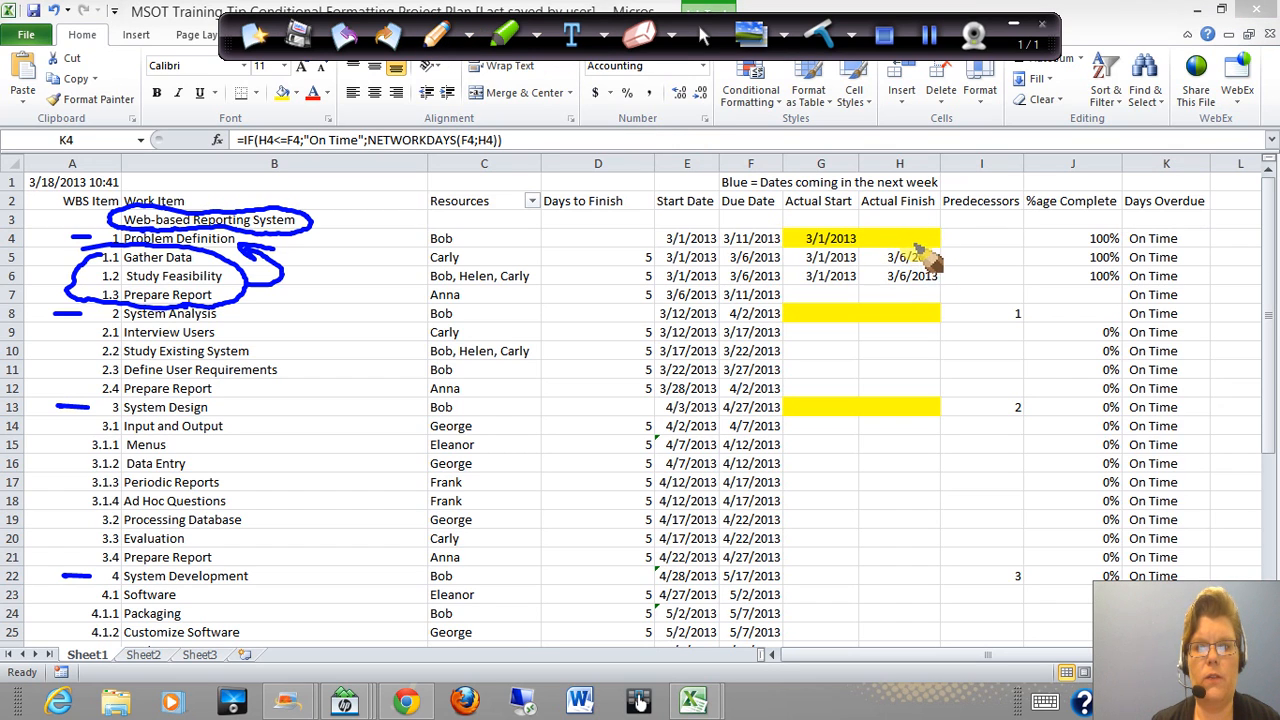
mouse_move(925, 250)
left_mouse_down()
mouse_move(886, 243)
mouse_move(943, 249)
mouse_move(832, 214)
mouse_move(735, 225)
mouse_move(760, 241)
left_mouse_up()
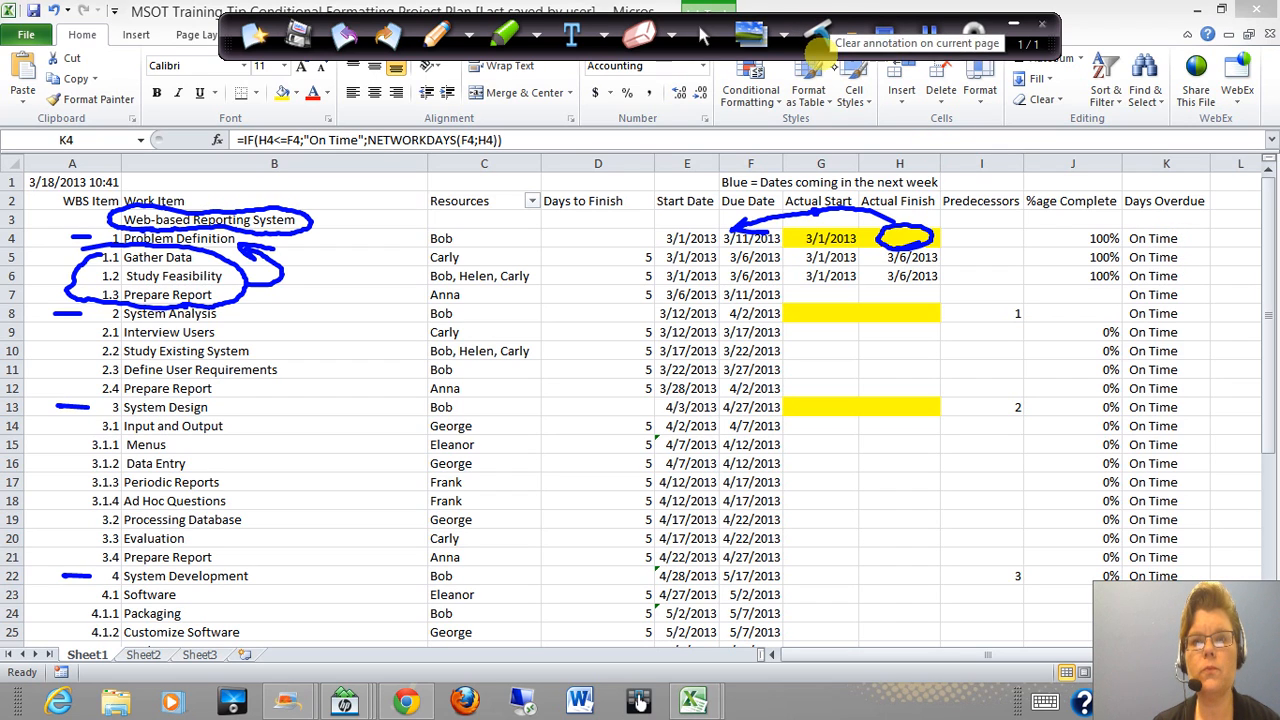
Clear all annotations and mark the Problem Definition work item with a short pen stroke
left_click(820, 40)
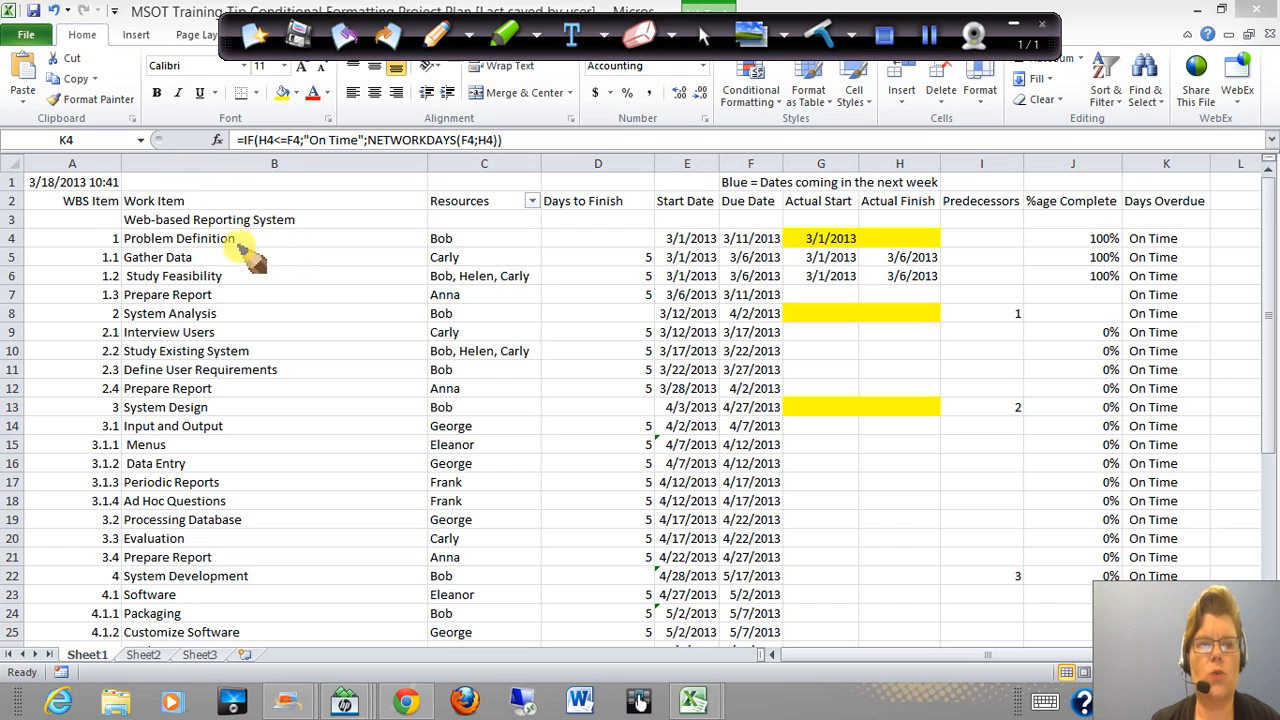
left_click_drag(251, 240, 268, 240)
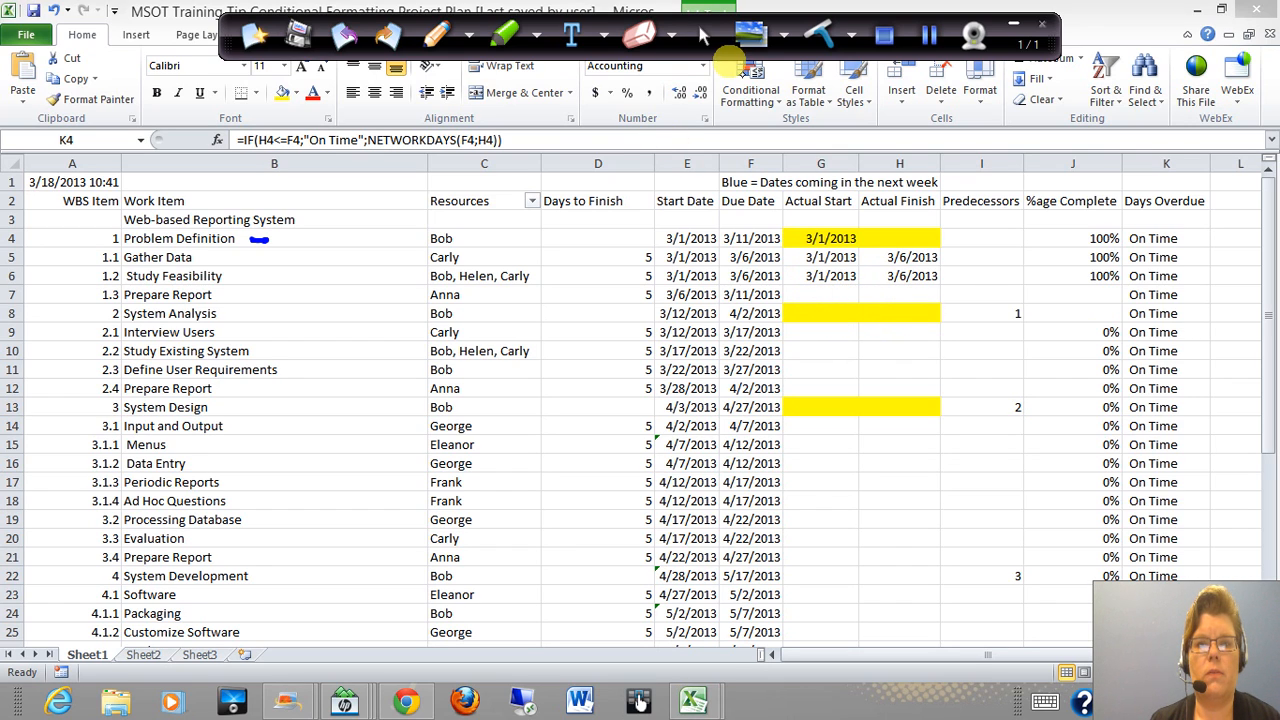
left_click(706, 36)
Enter Actual Start 3/6/2013 and Actual Finish 3/15/2013 for Prepare Report (1.3), and check its Days Overdue formula
left_click(820, 295)
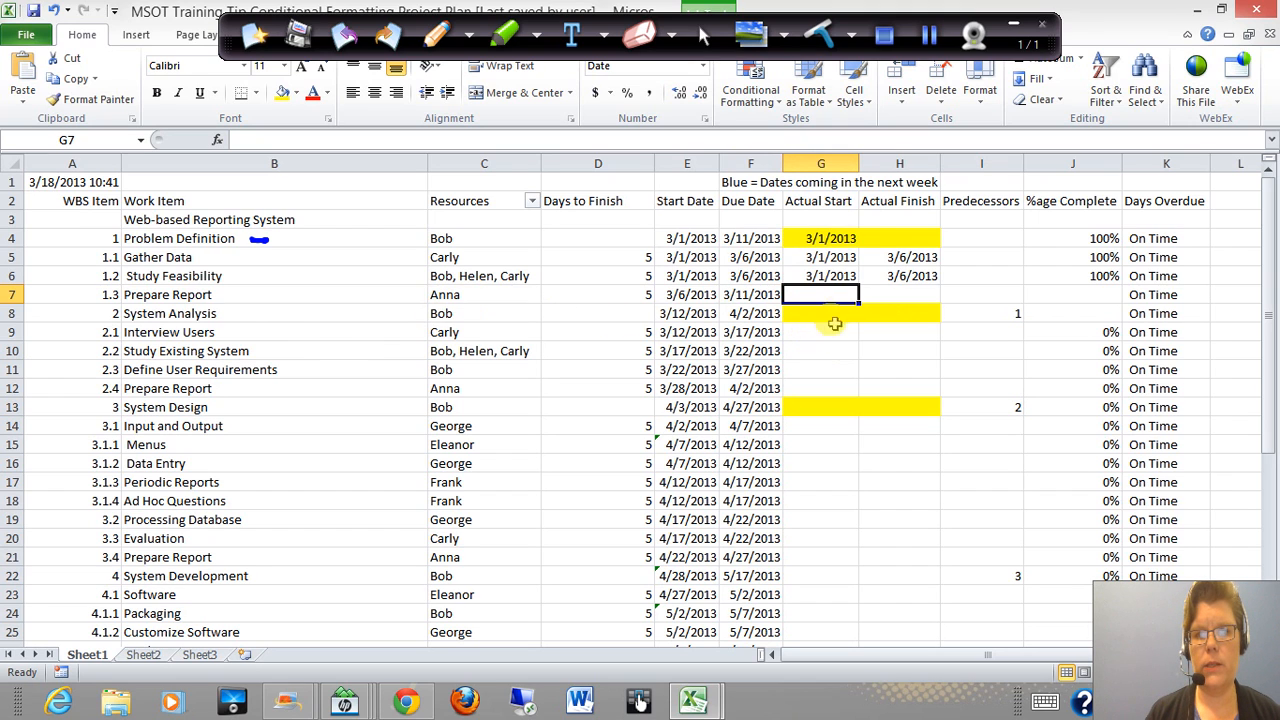
type("/6")
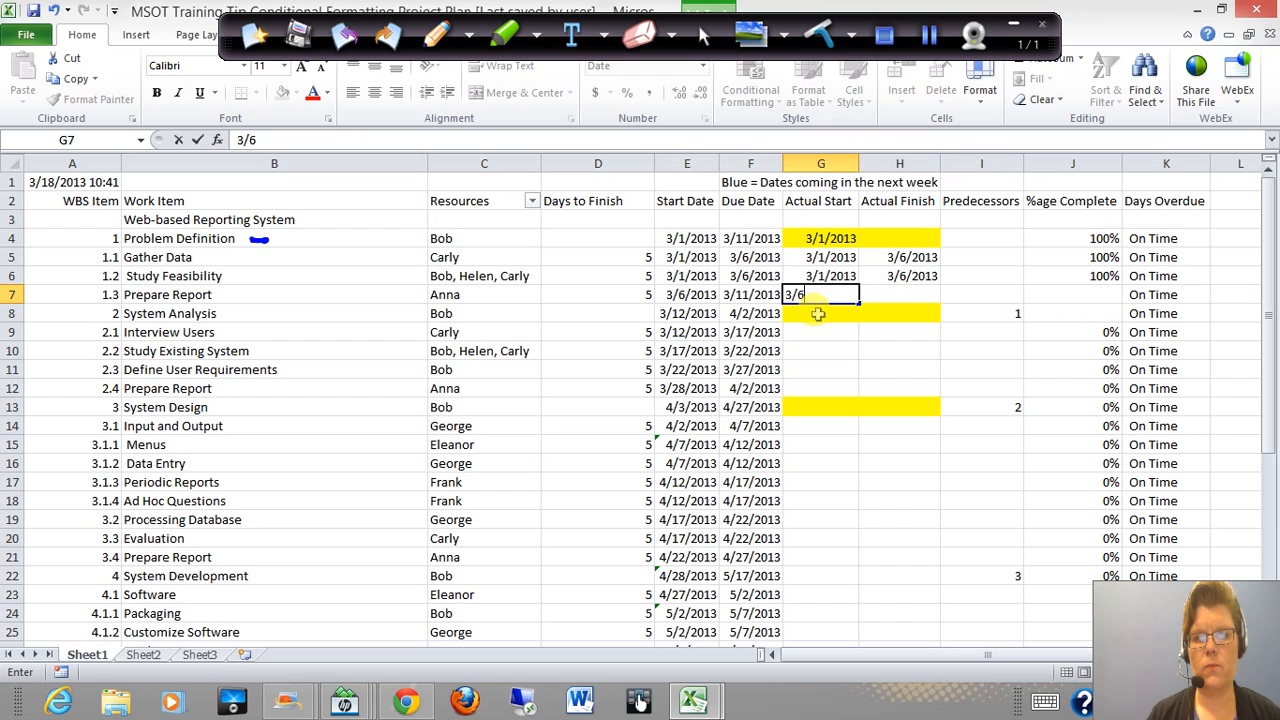
key("Return")
left_click(838, 296)
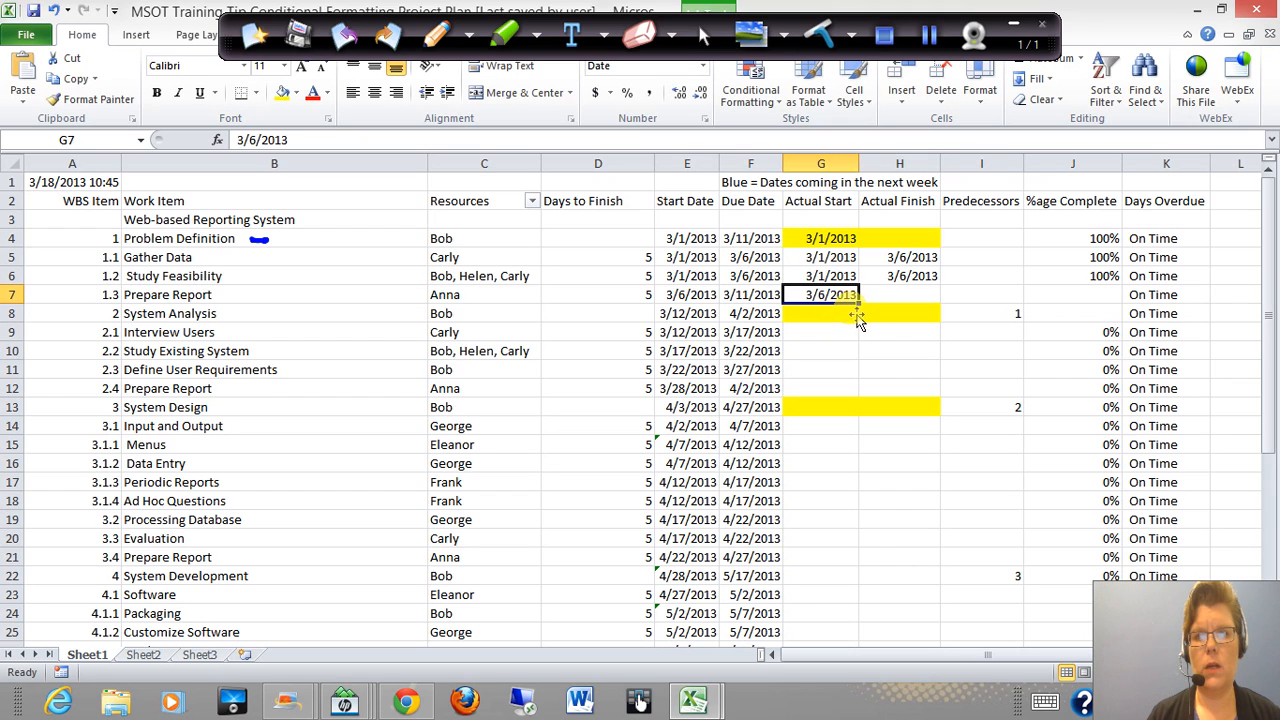
left_click(906, 300)
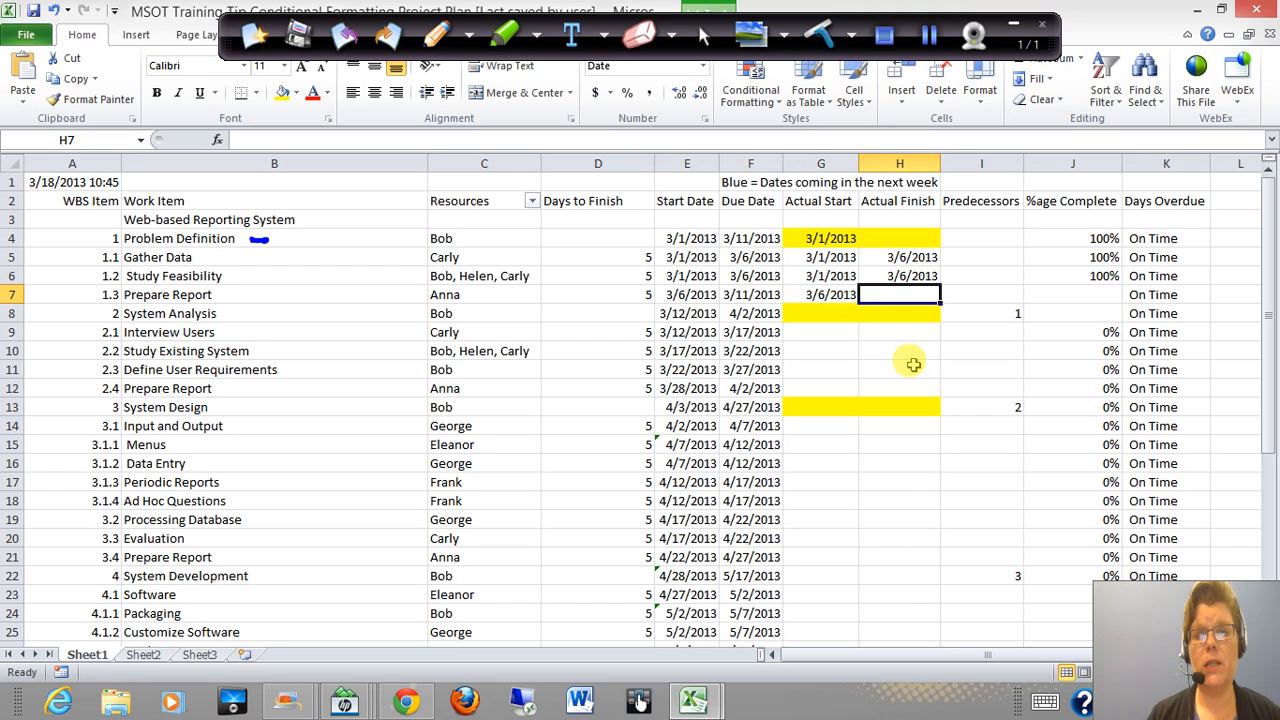
type("3")
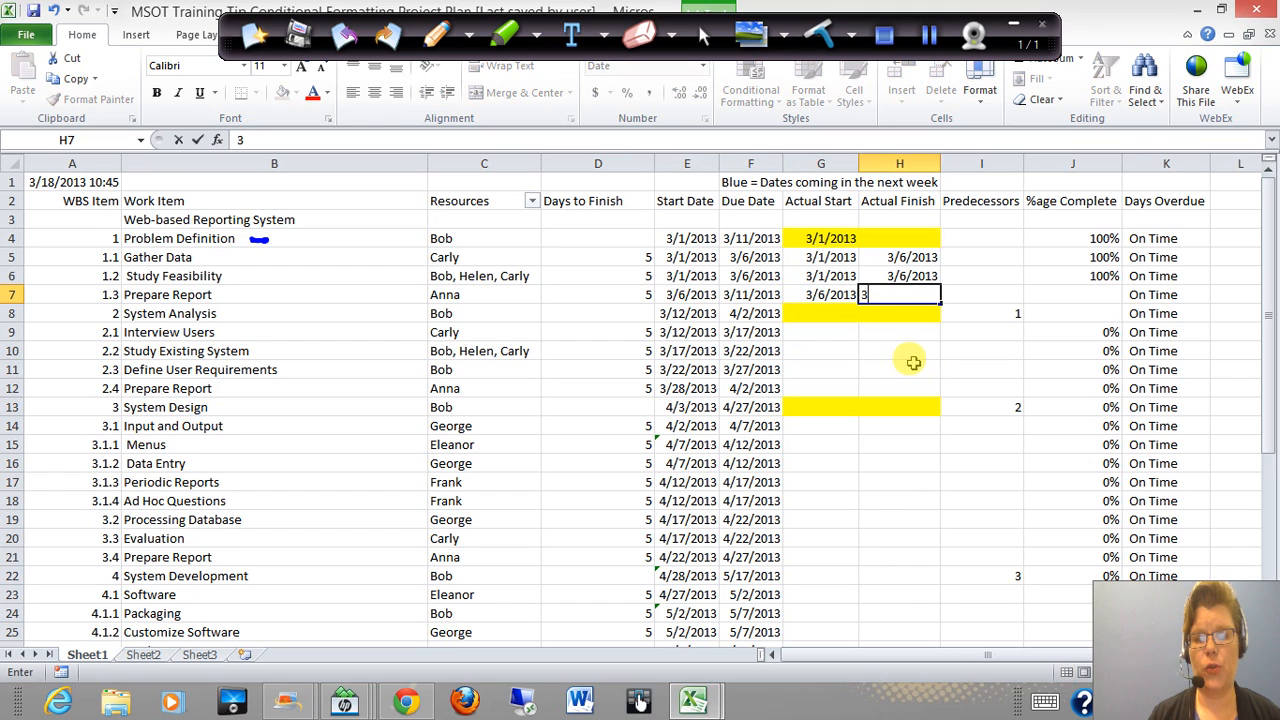
key("Return")
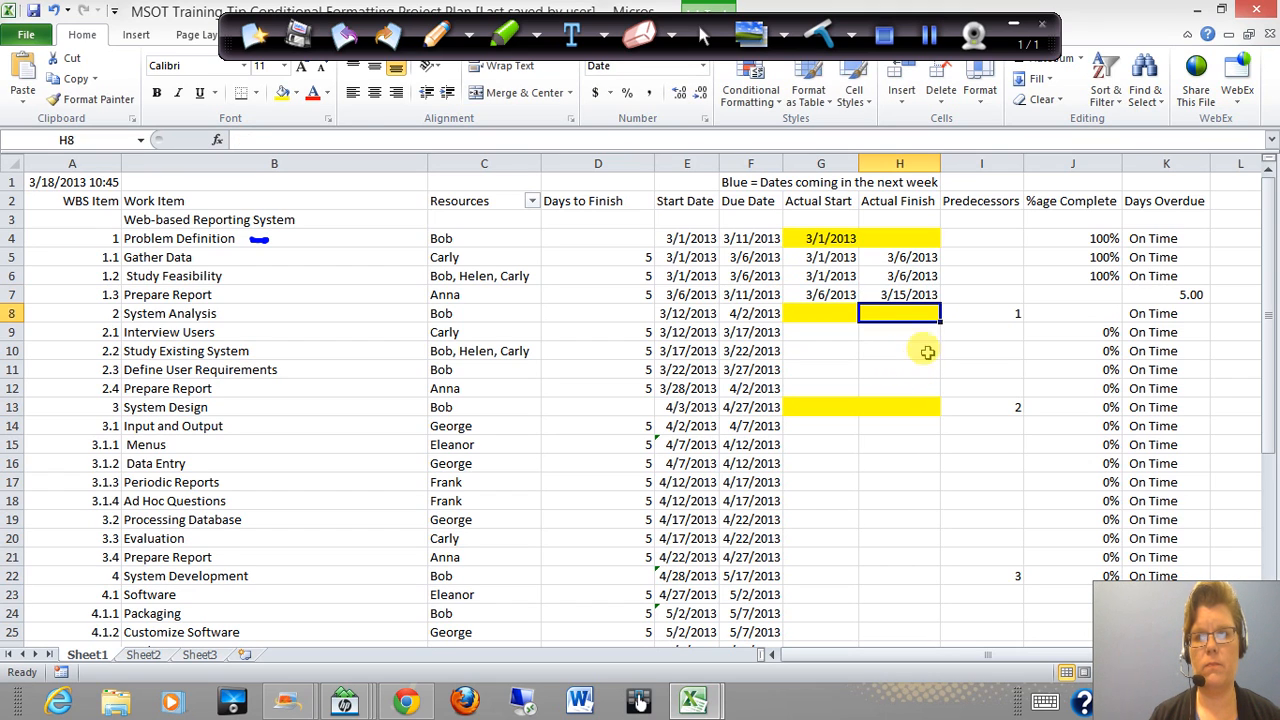
left_click(1164, 296)
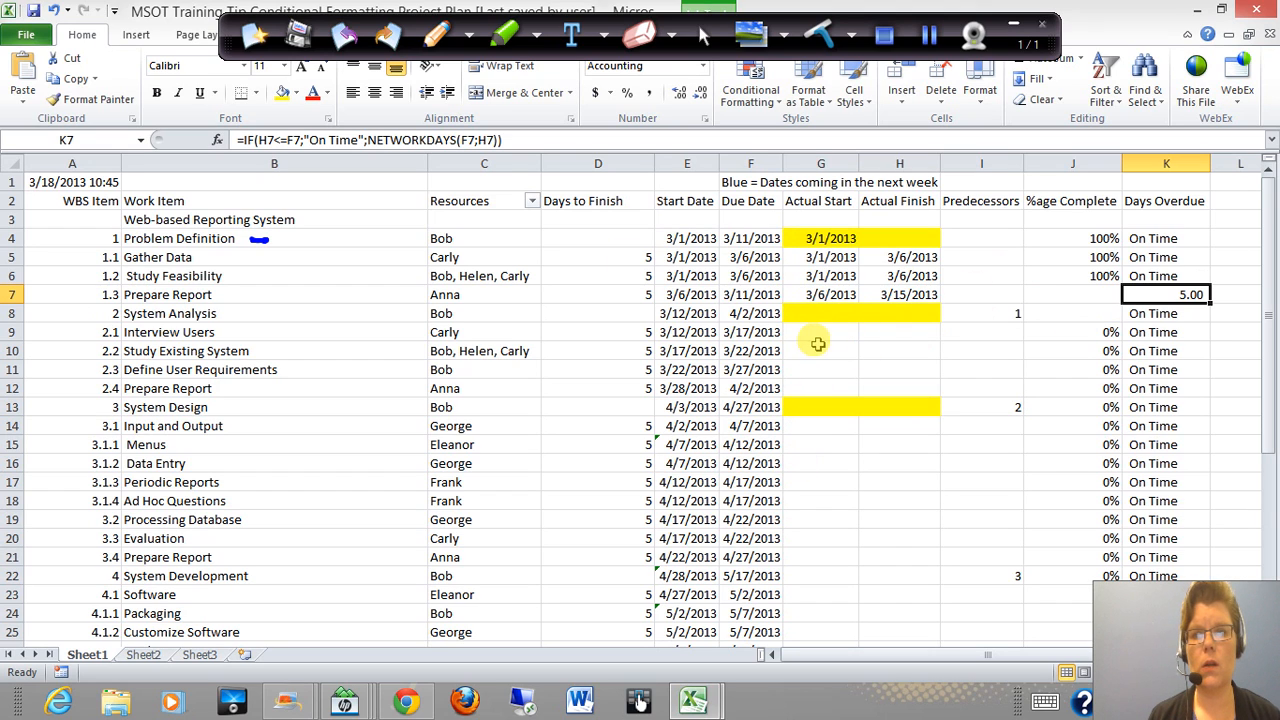
Enter Actual Start 3/15/2013 and Actual Finish 3/17/2013 for Interview Users (2.1)
left_click(819, 338)
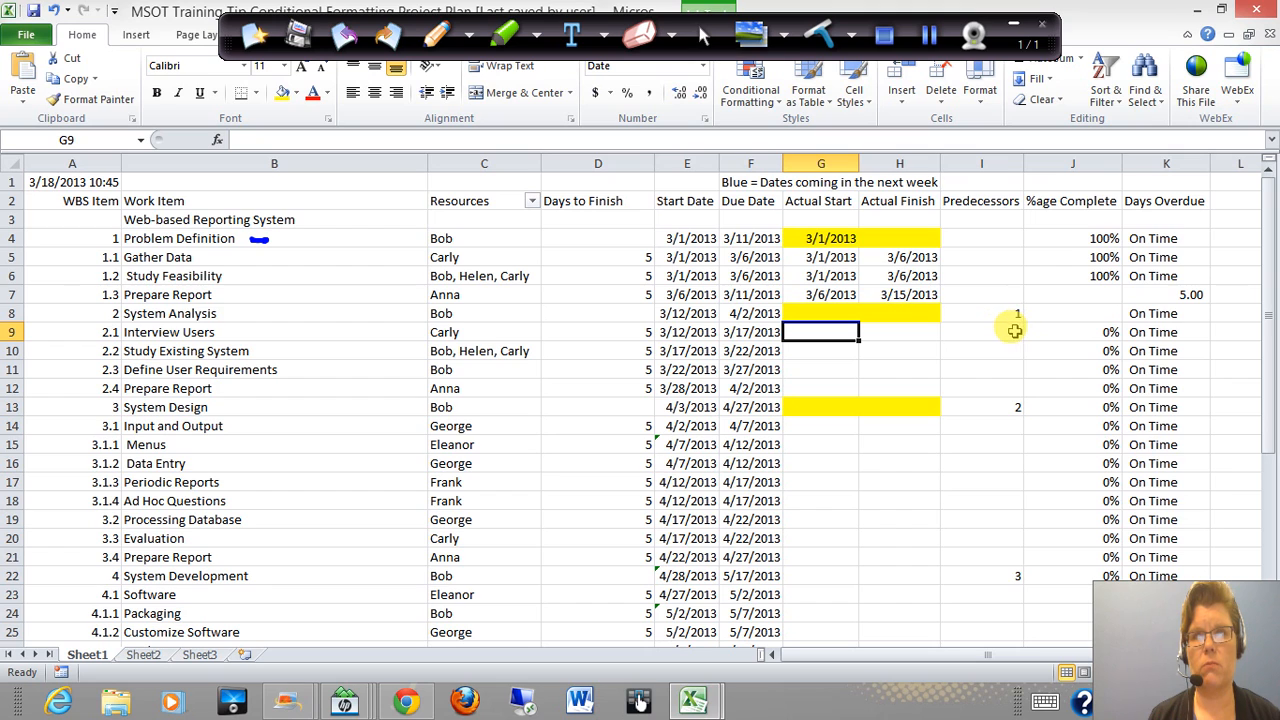
type("3/15/")
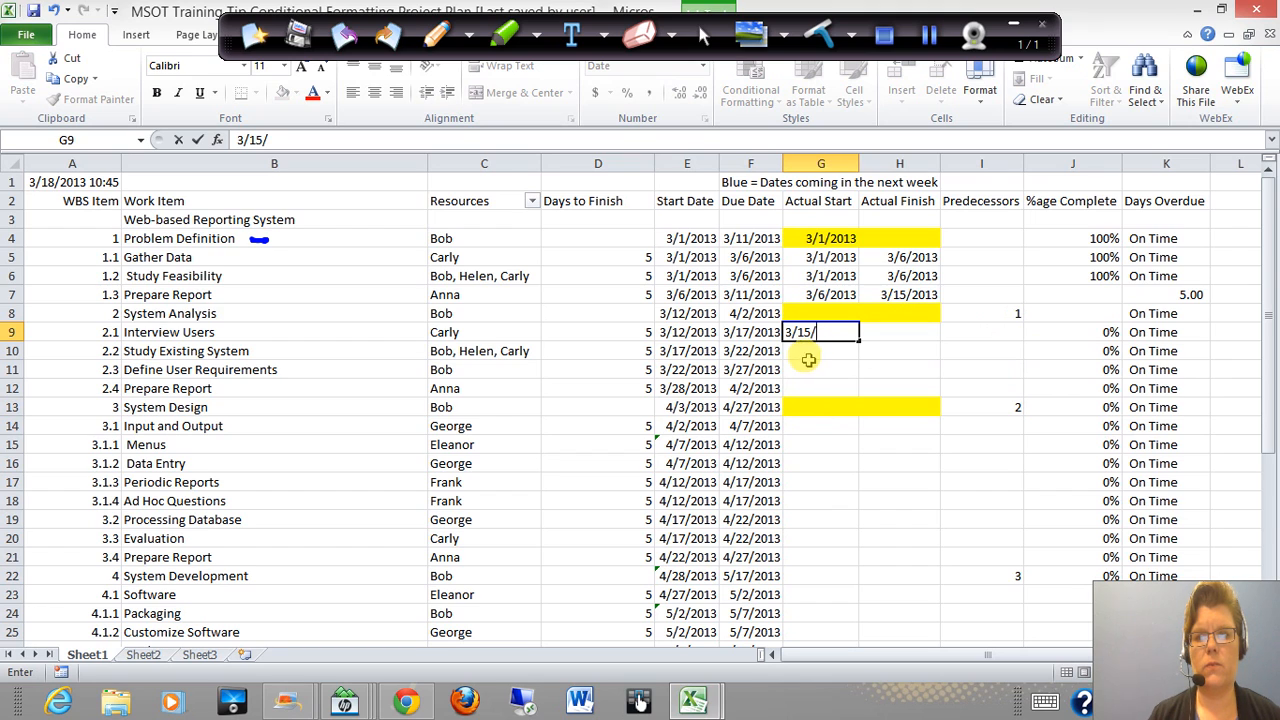
key("Tab")
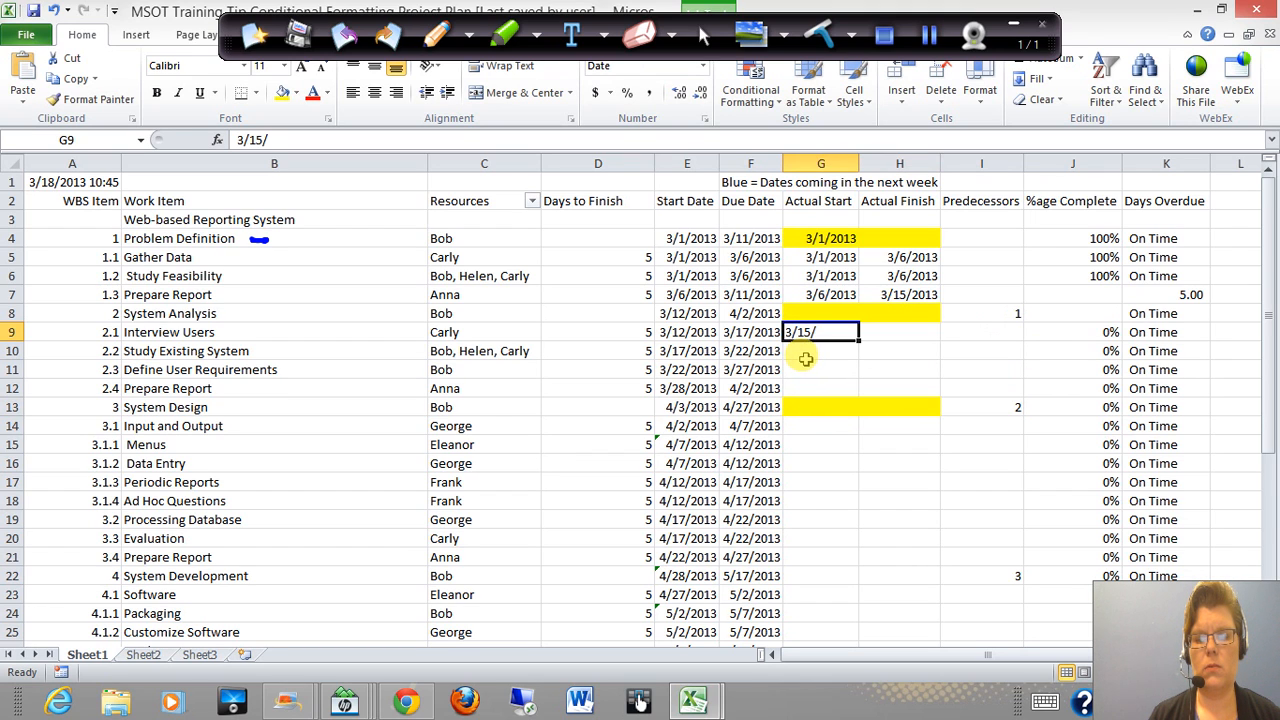
type("3/")
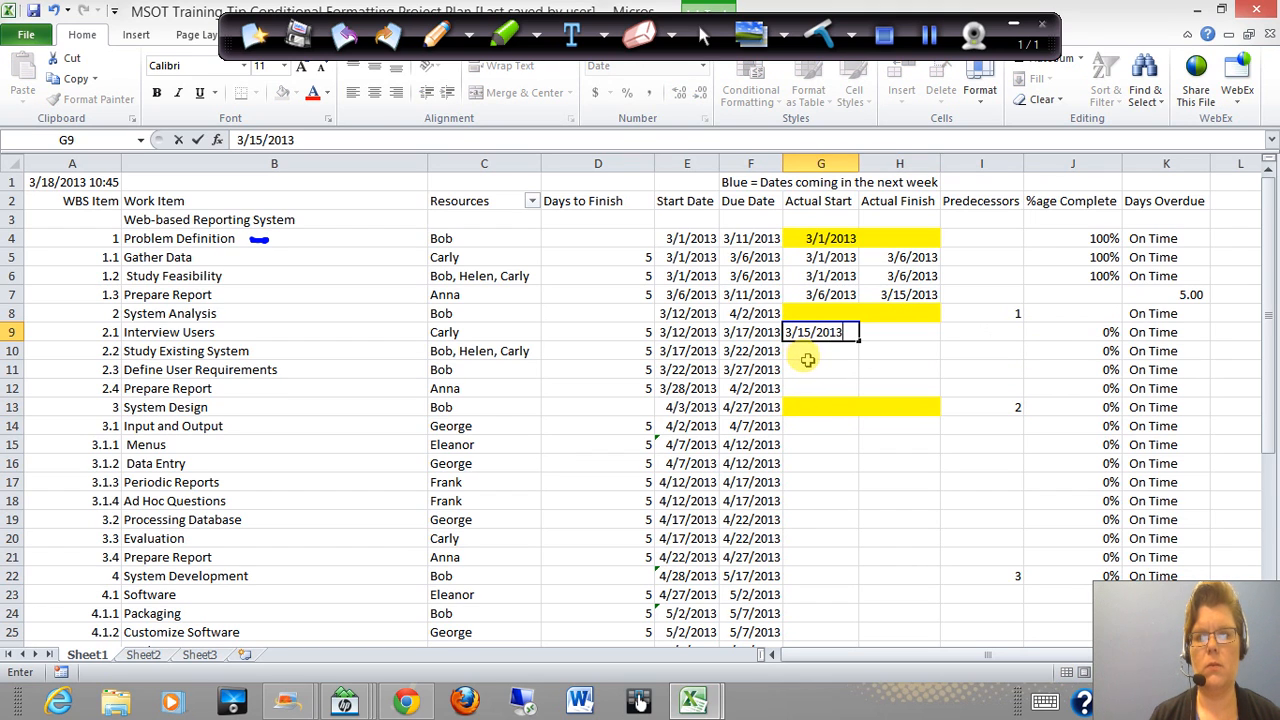
key("Tab")
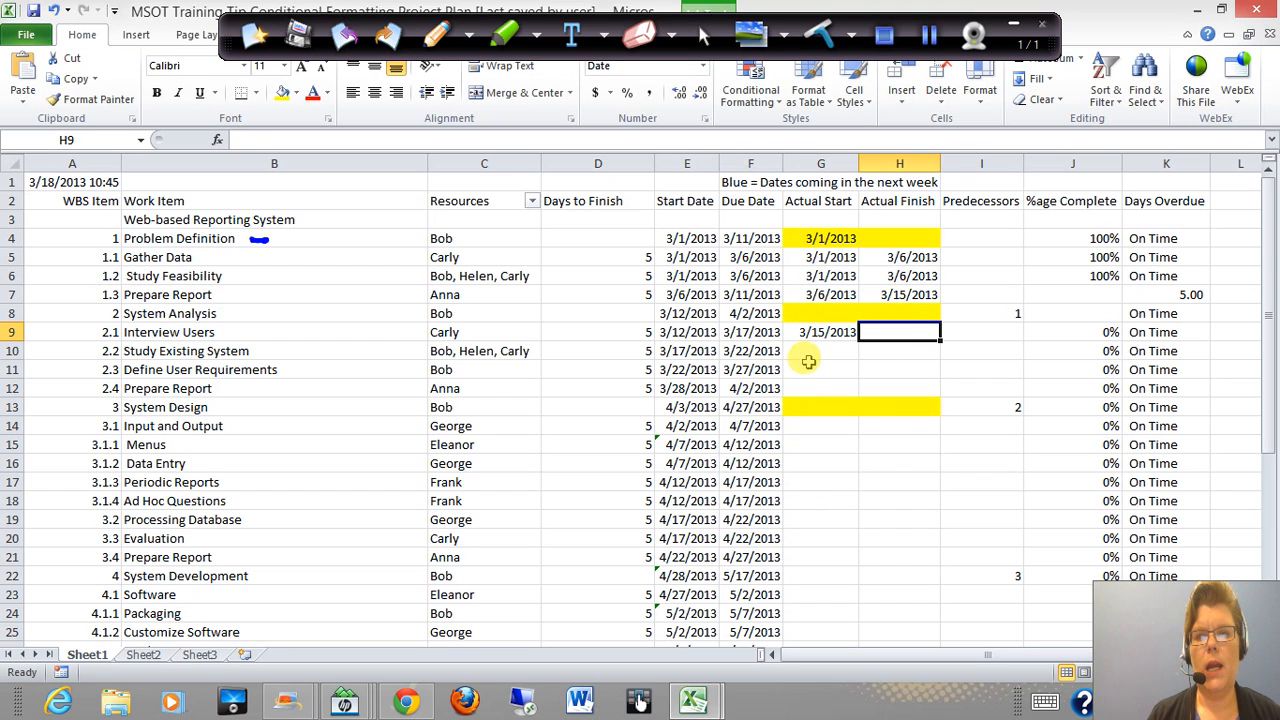
left_click(742, 332)
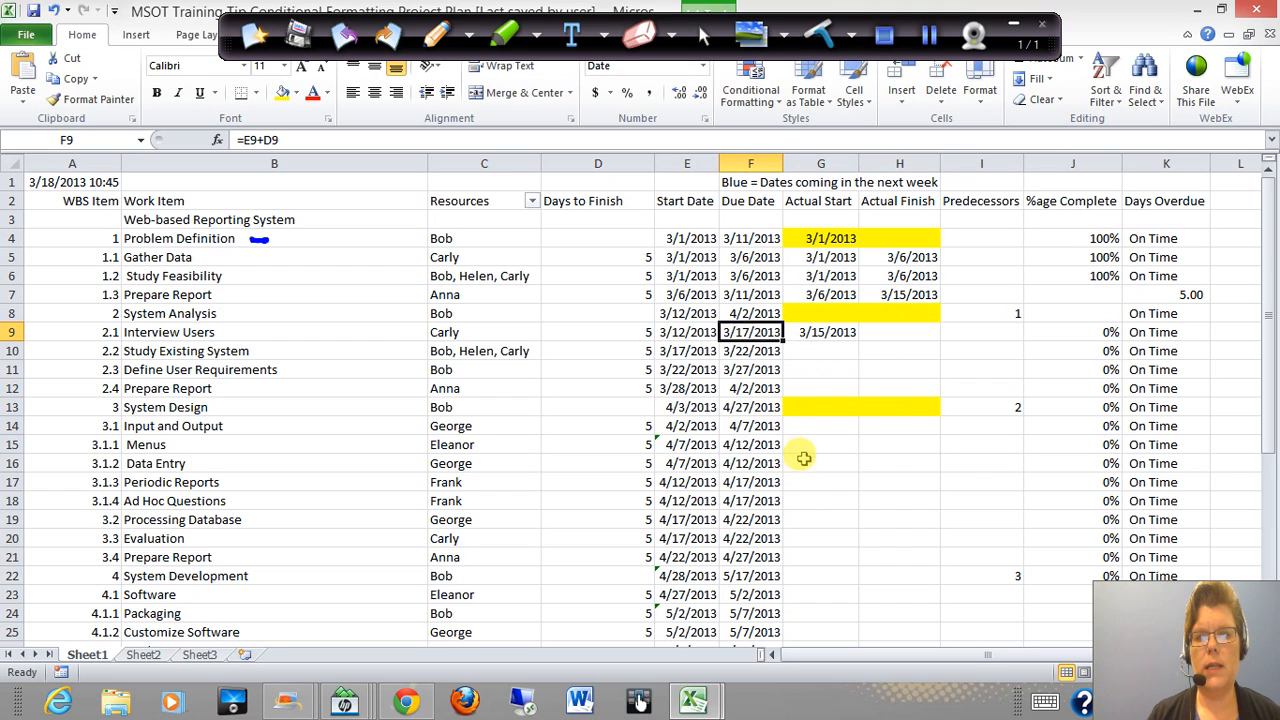
left_click(888, 334)
type("3/17")
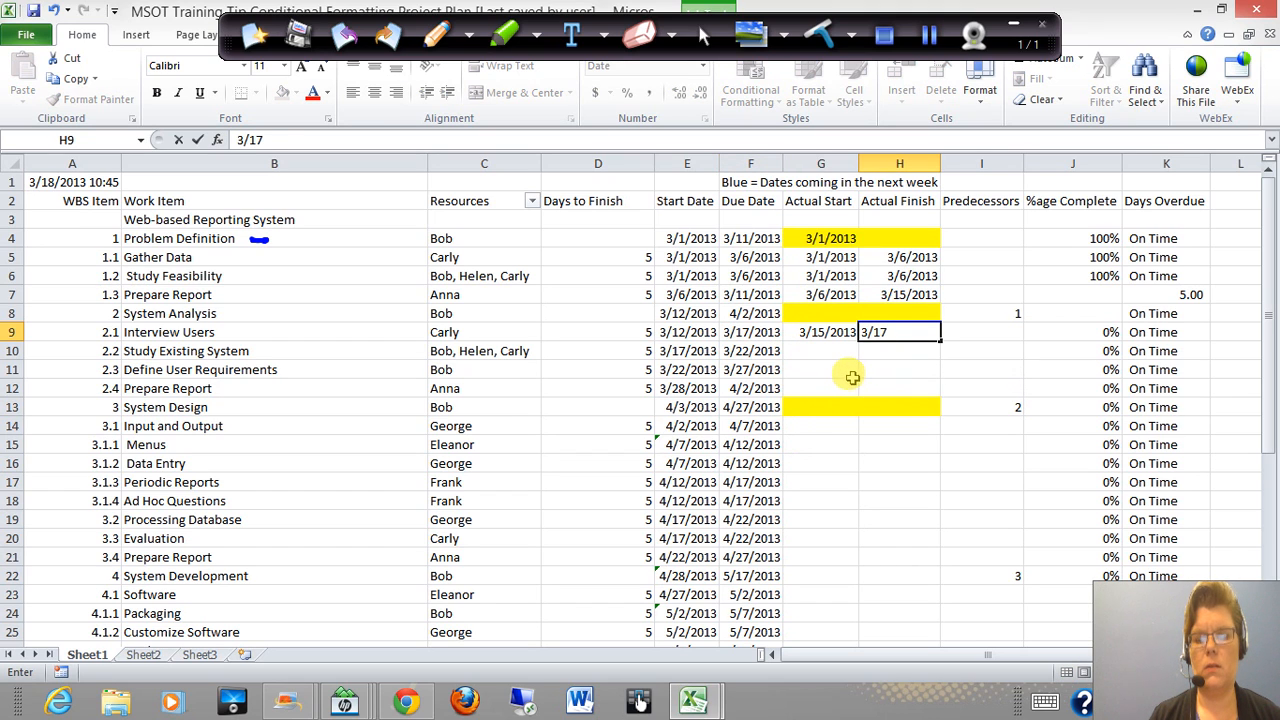
key("Tab")
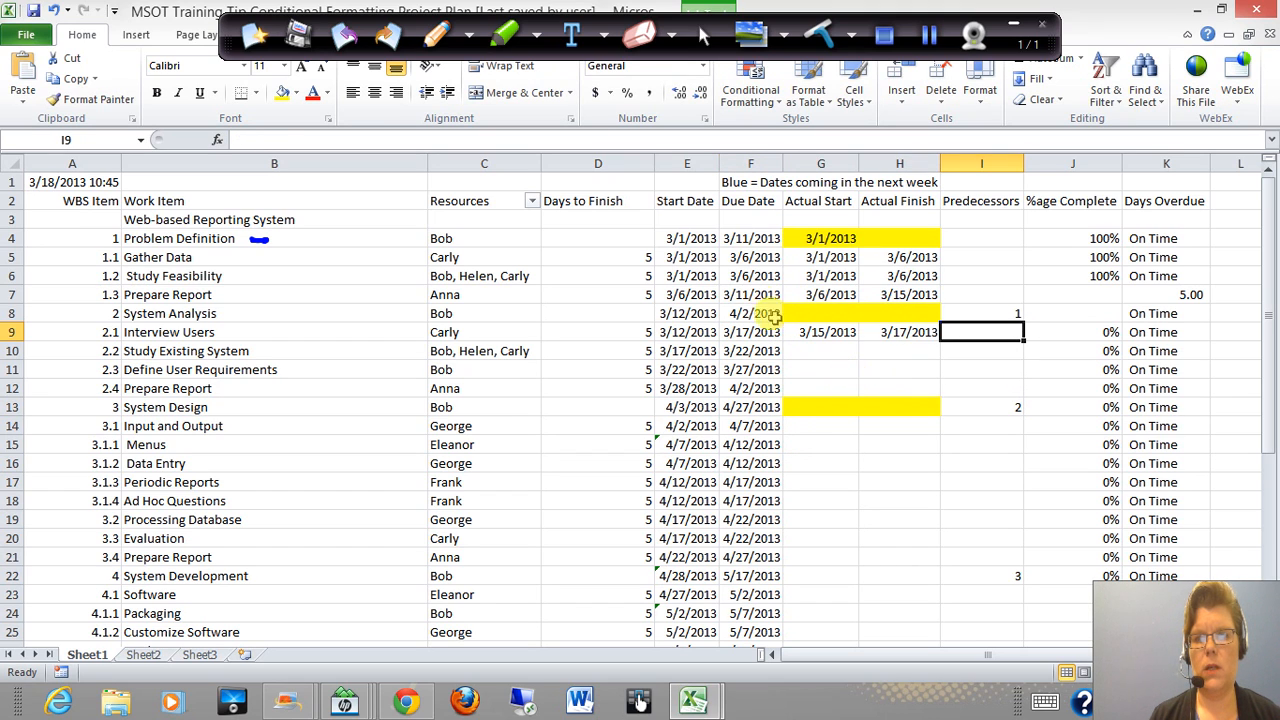
Enter Actual Start 3/17/2013 for Study Existing System (2.2), and check the current-date formula in cell A1
left_click(808, 331)
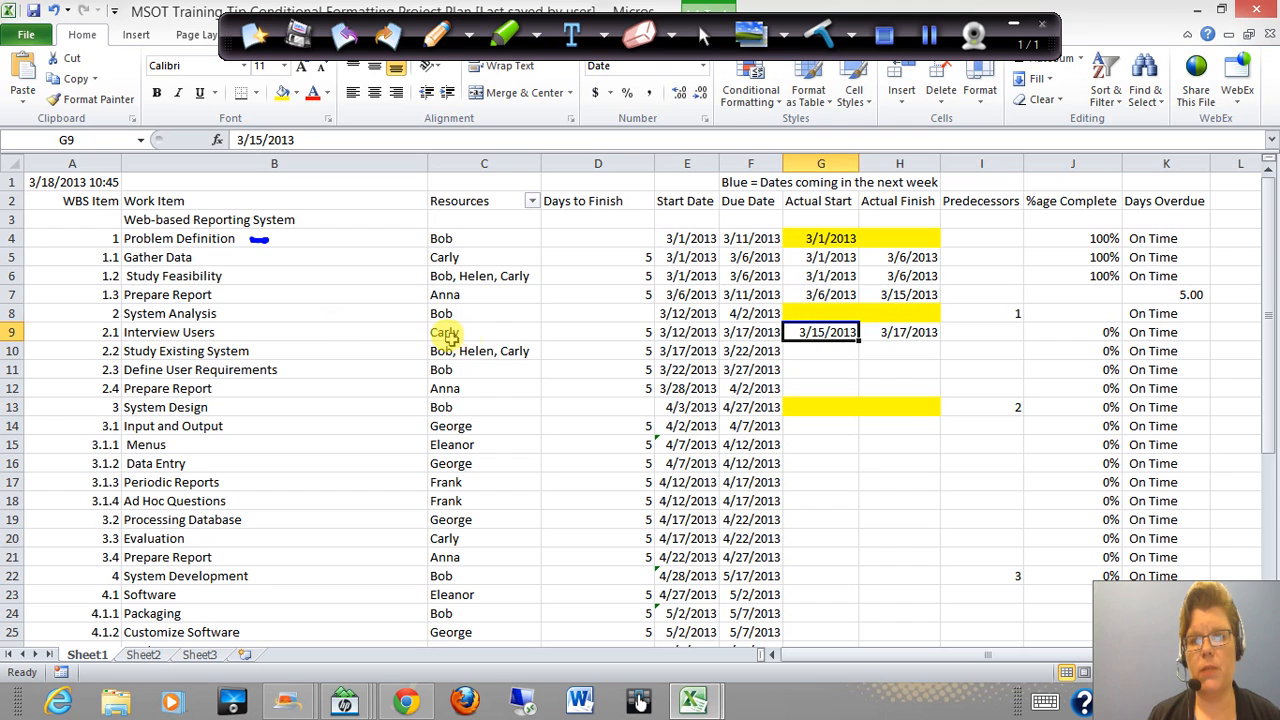
left_click(816, 351)
type("3/")
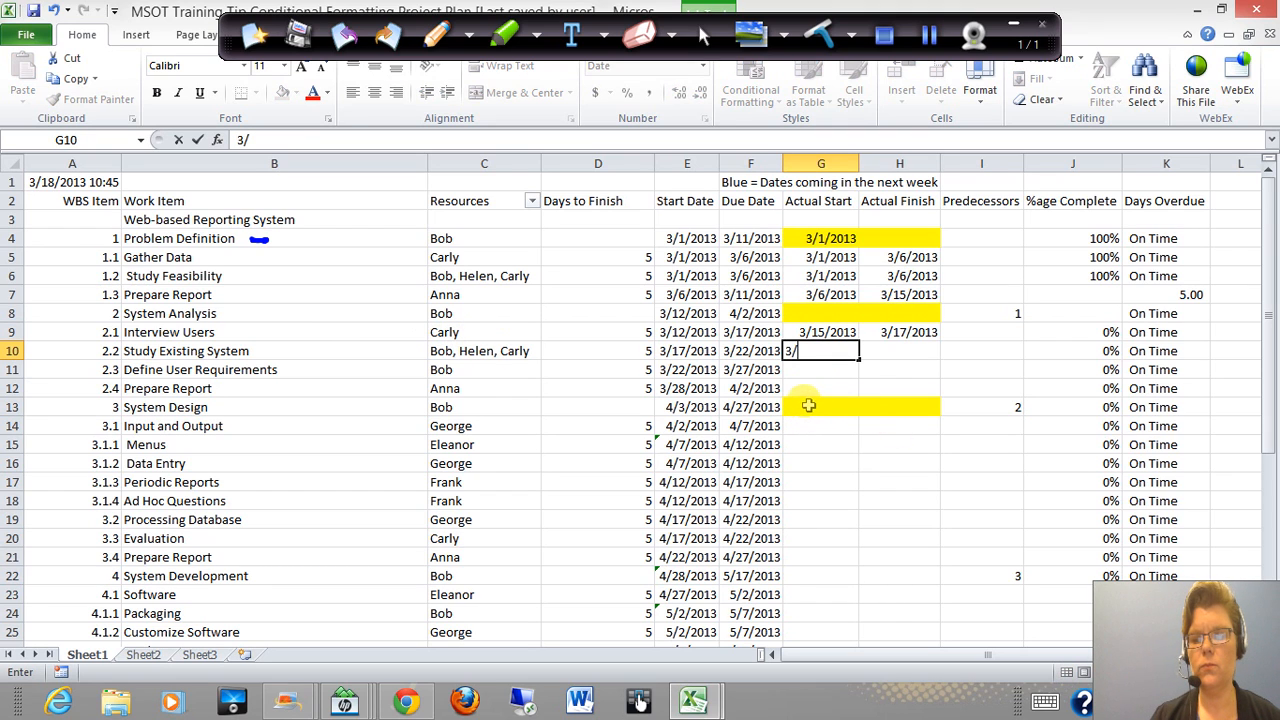
type("17")
key("Tab")
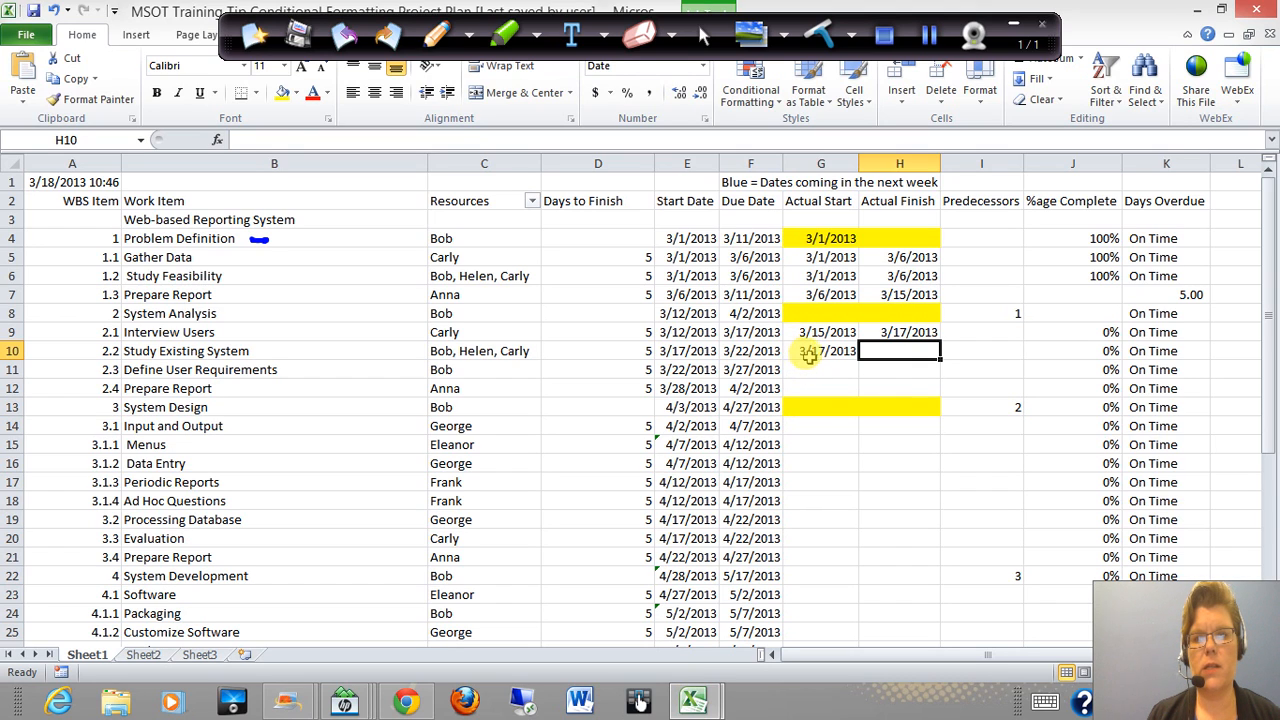
left_click(806, 356)
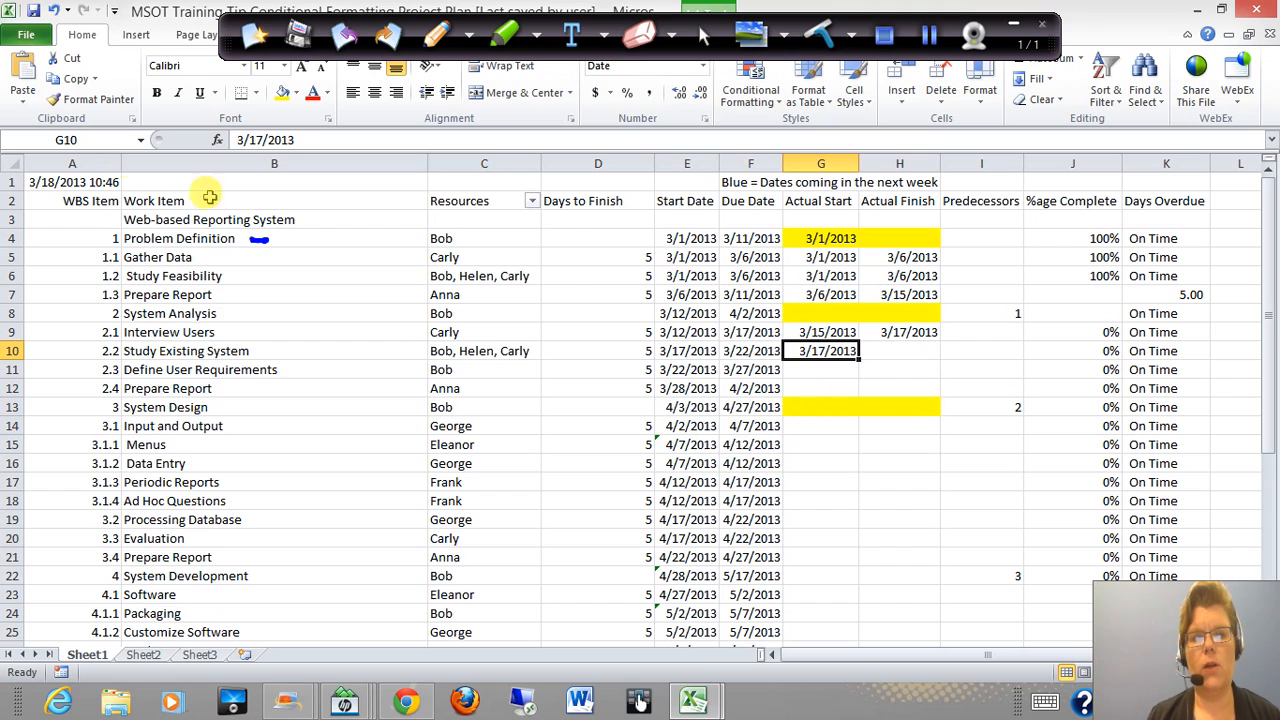
left_click(63, 183)
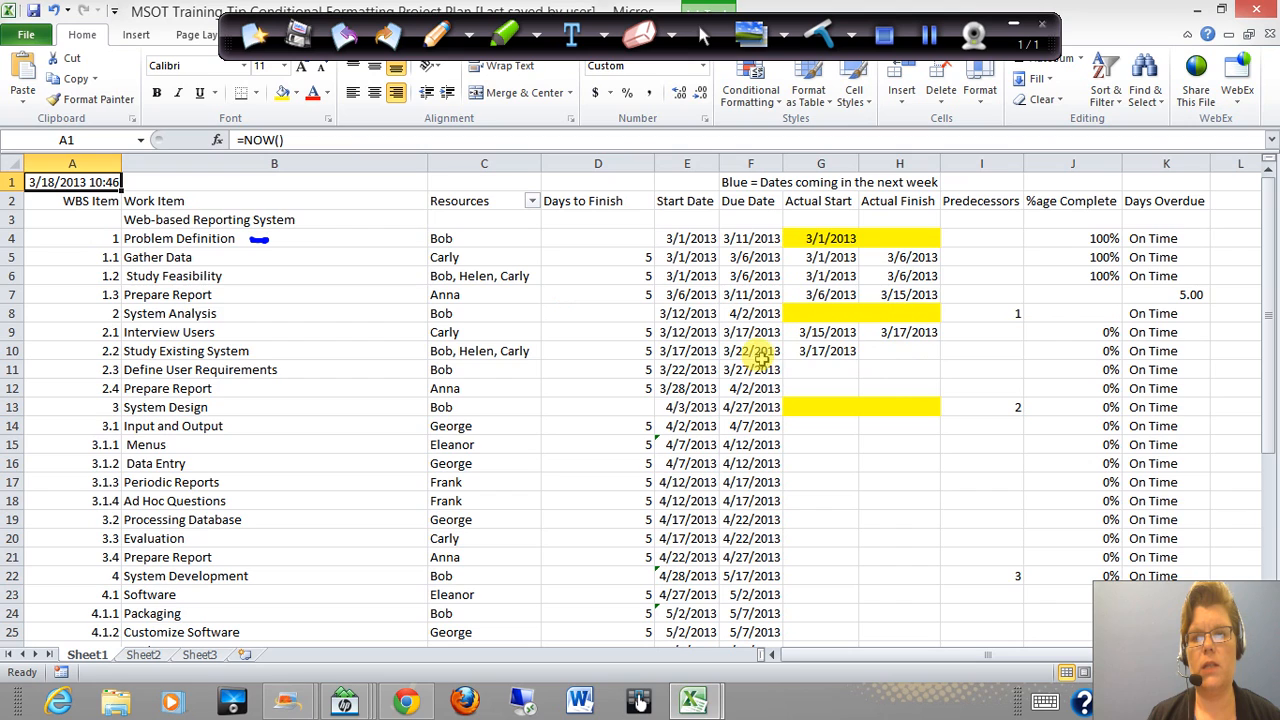
left_click(896, 356)
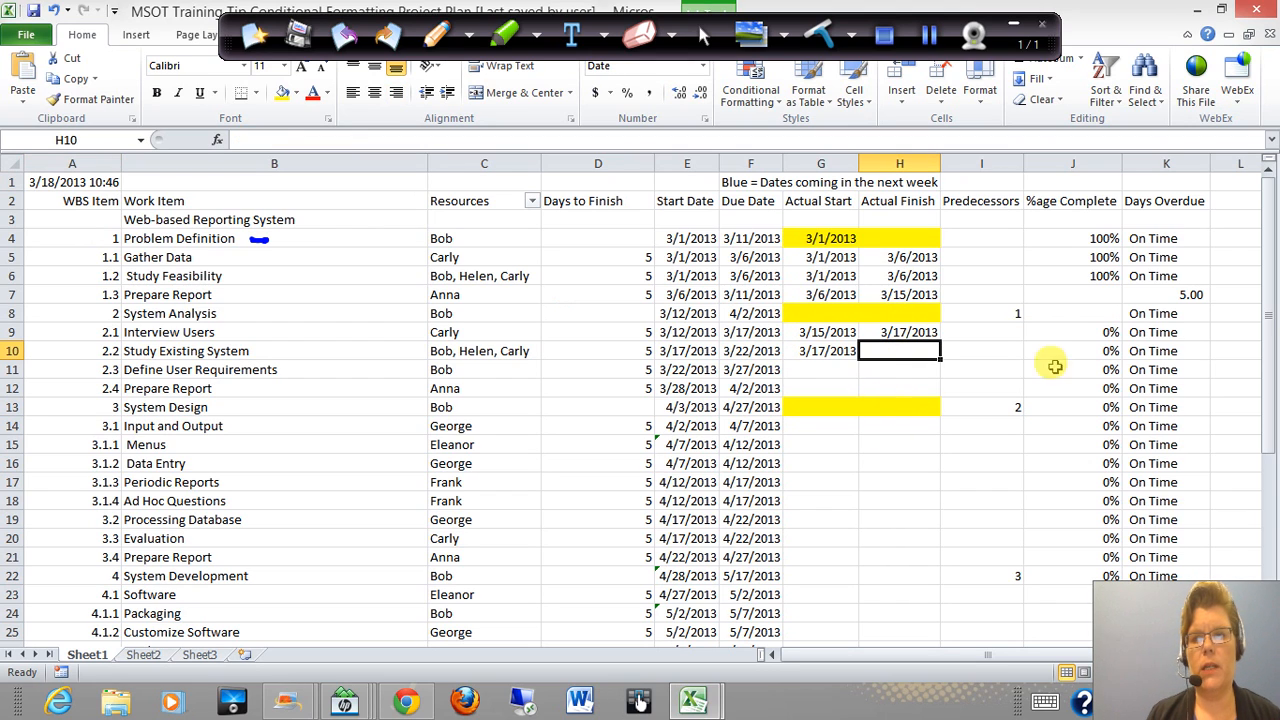
Set the percentage complete of Interview Users (2.1) to 100%, and check the Days Overdue formula for Prepare Report (1.3)
left_click(1076, 338)
type("100")
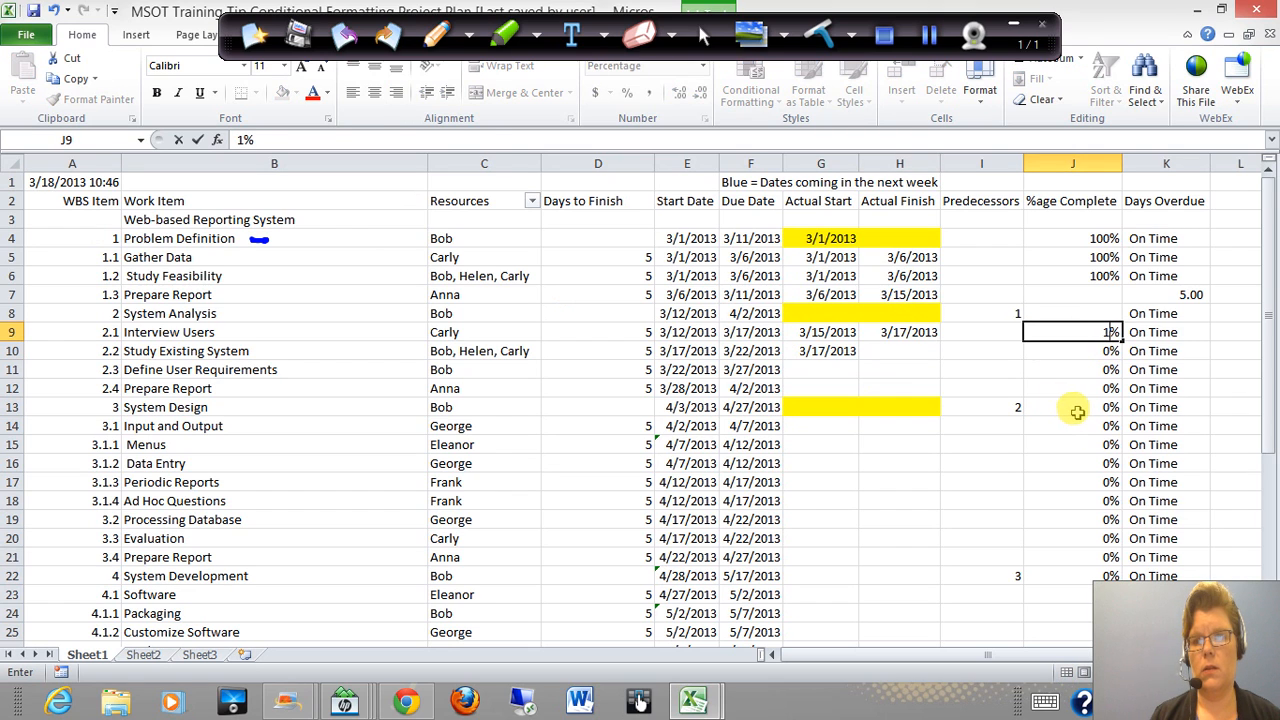
key("Tab")
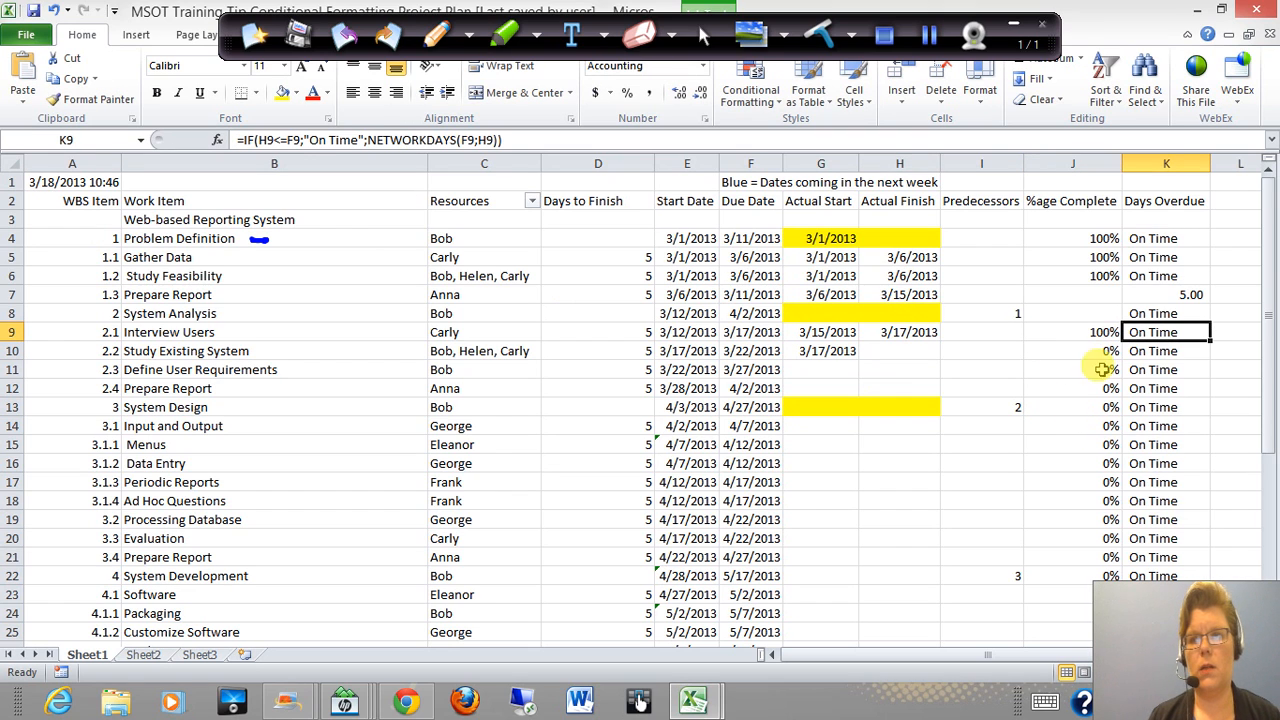
left_click(1180, 298)
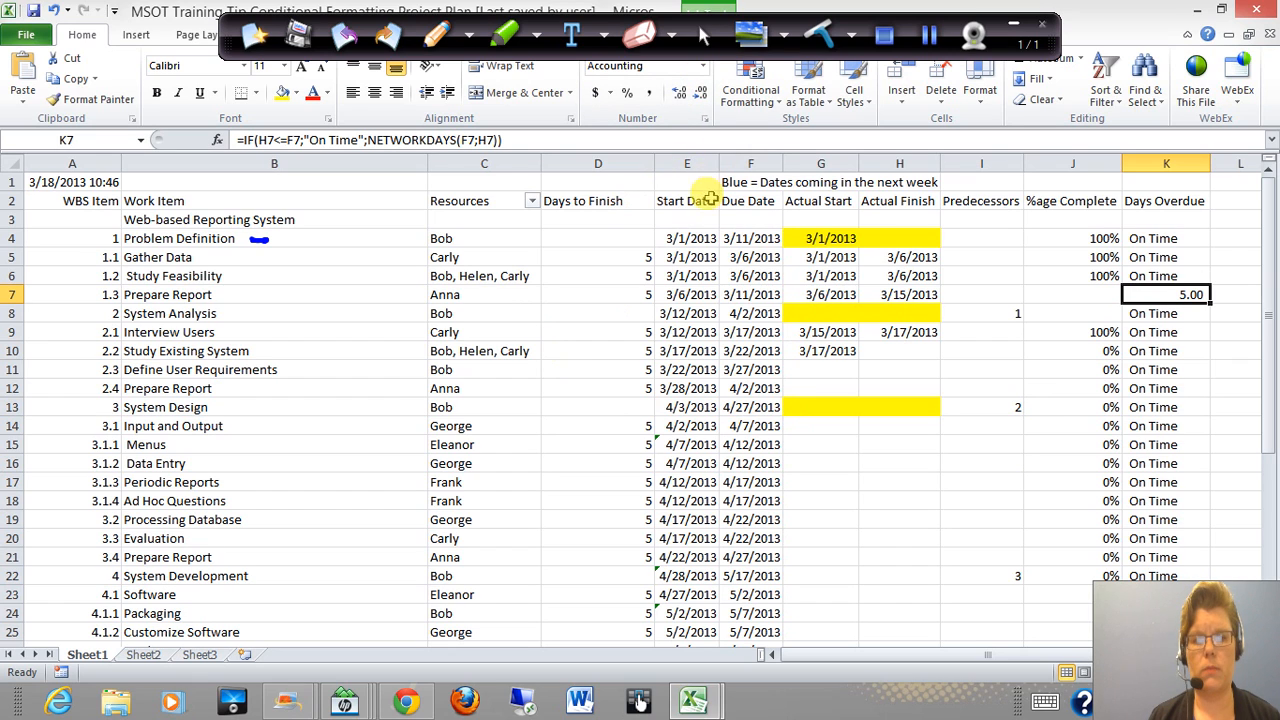
Add a conditional formatting rule to the Start Date column that highlights dates occurring This week in Green Fill with Dark Green Text
left_click(697, 164)
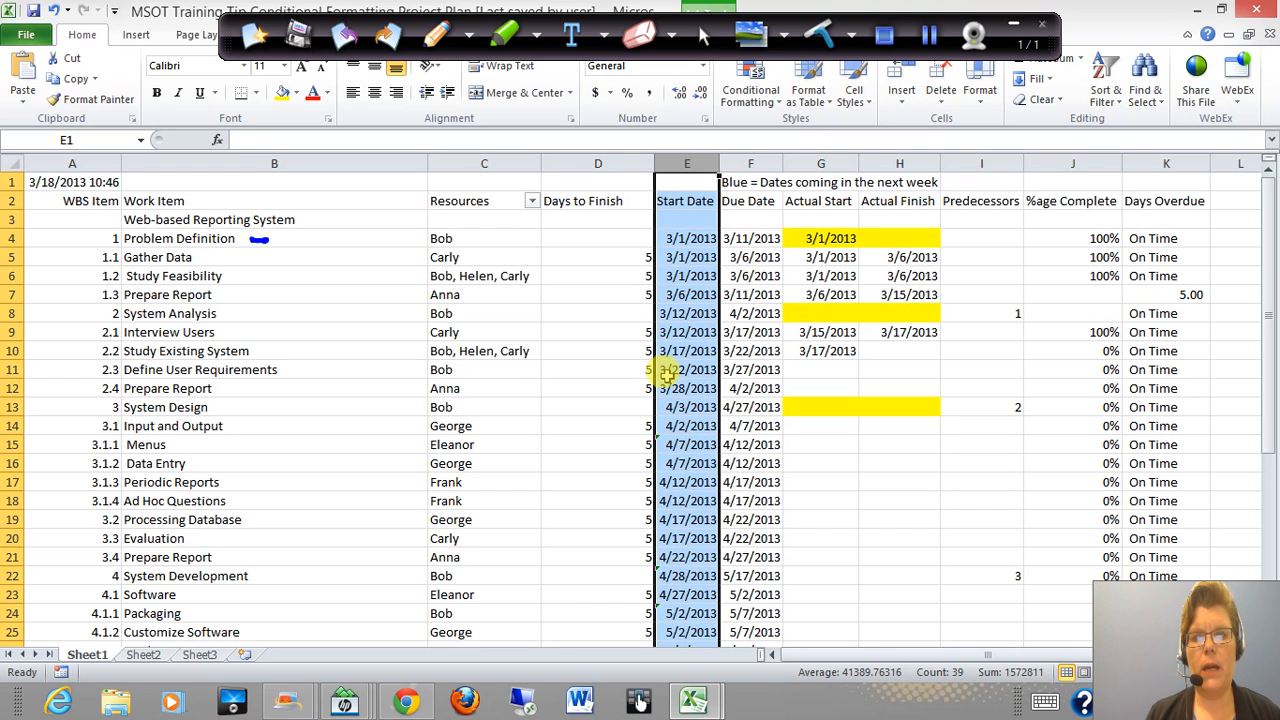
left_click(764, 104)
mouse_move(810, 132)
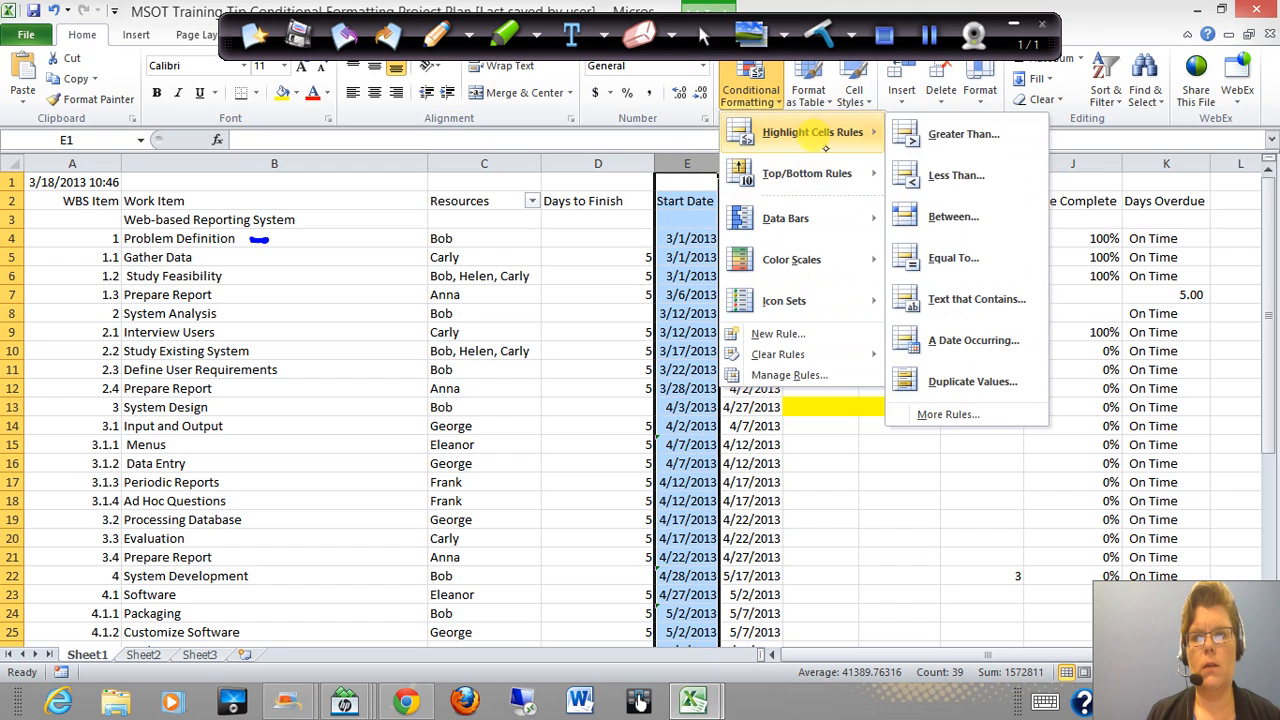
left_click(968, 342)
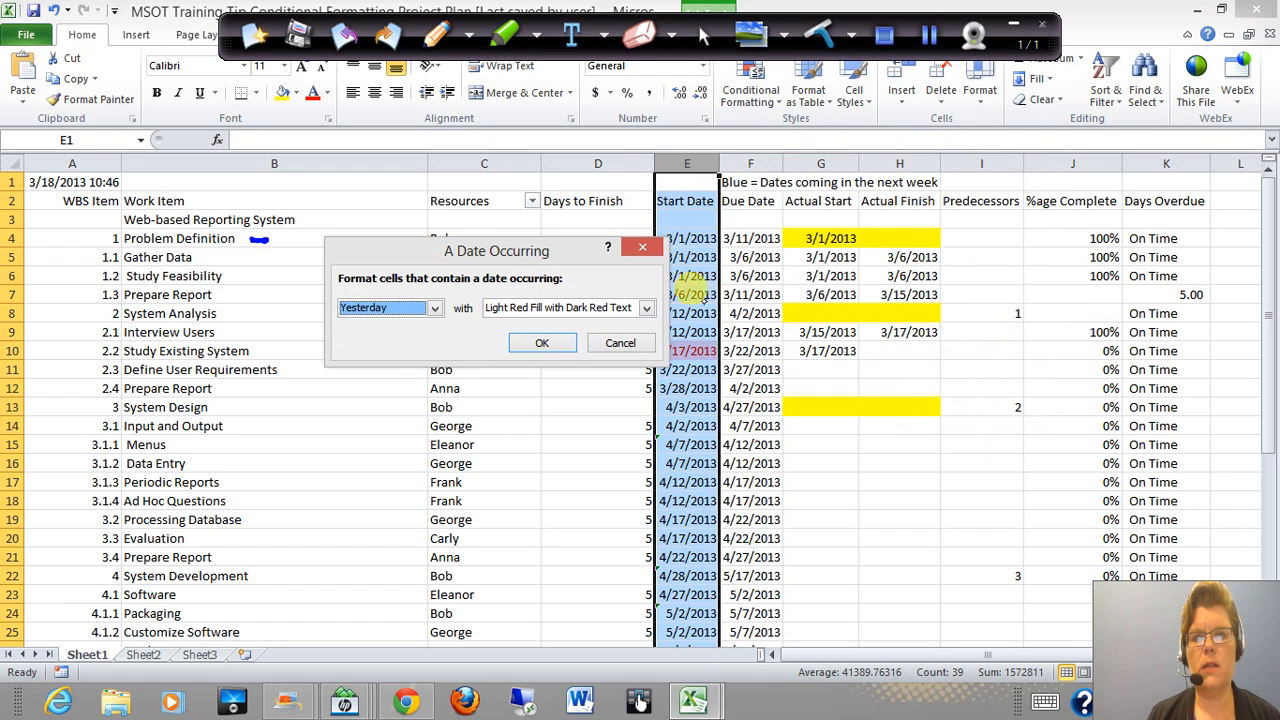
left_click(436, 308)
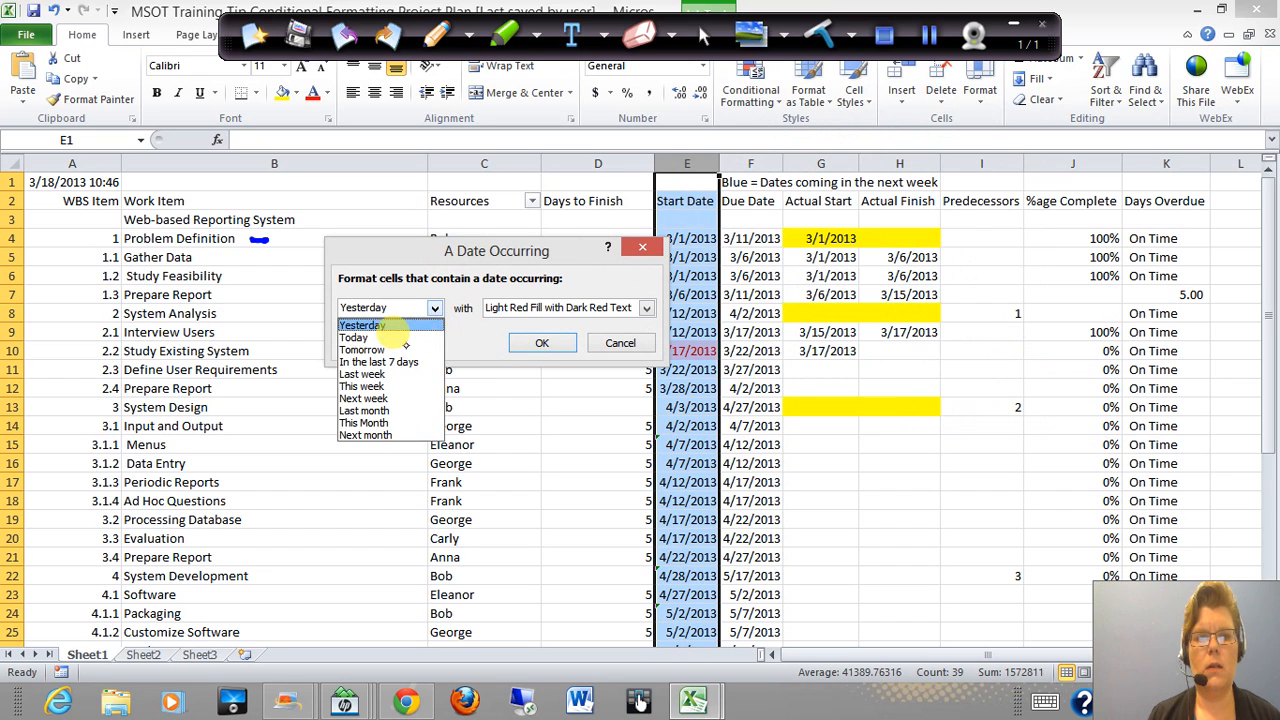
left_click(362, 387)
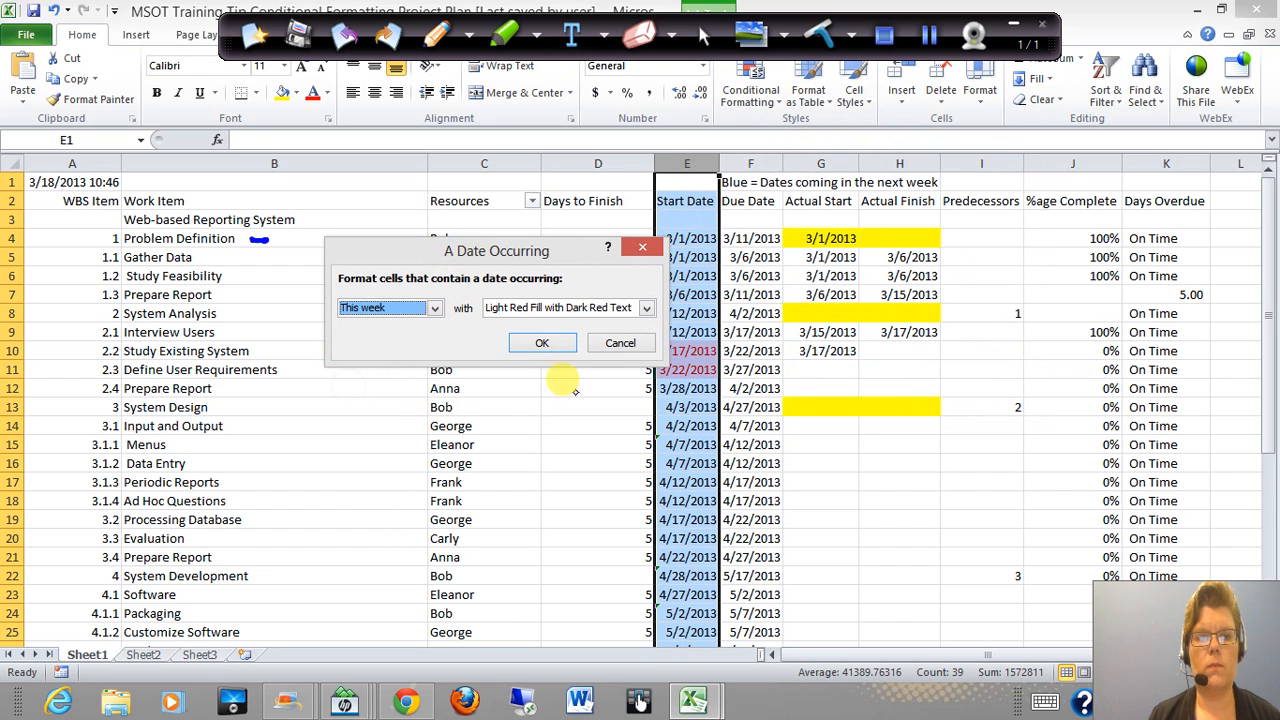
left_click(549, 308)
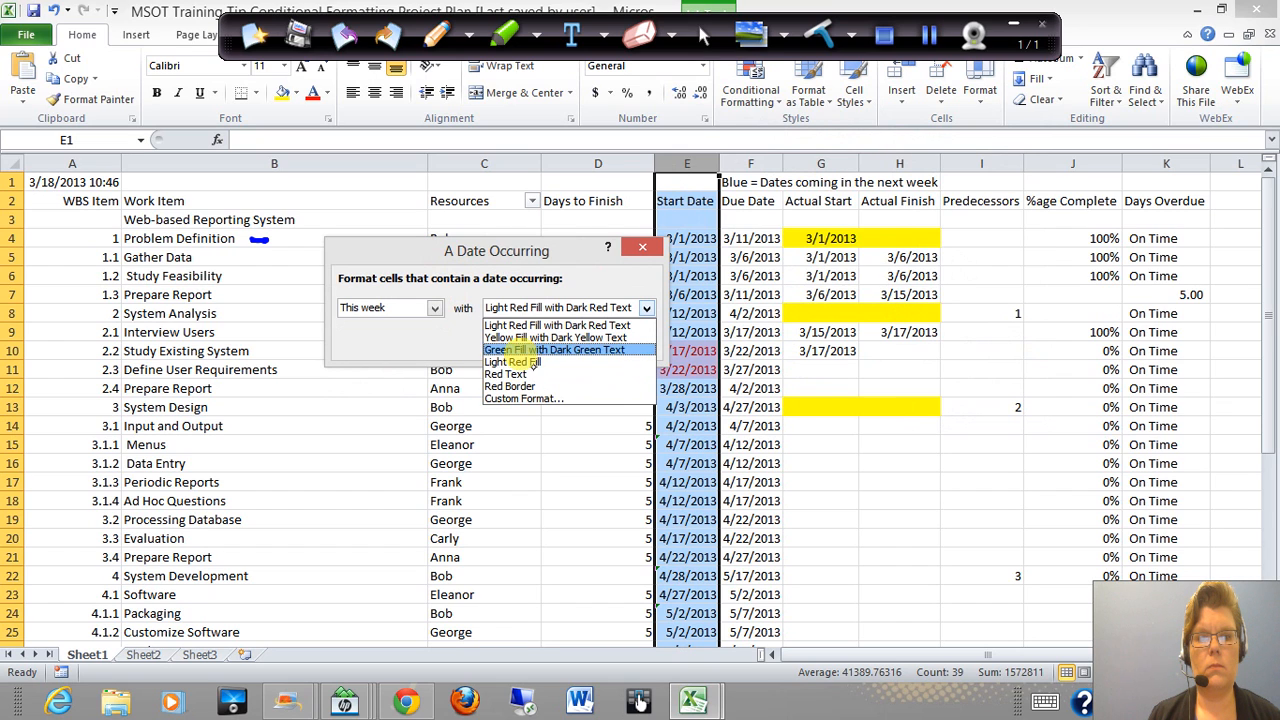
left_click(545, 349)
left_click(542, 343)
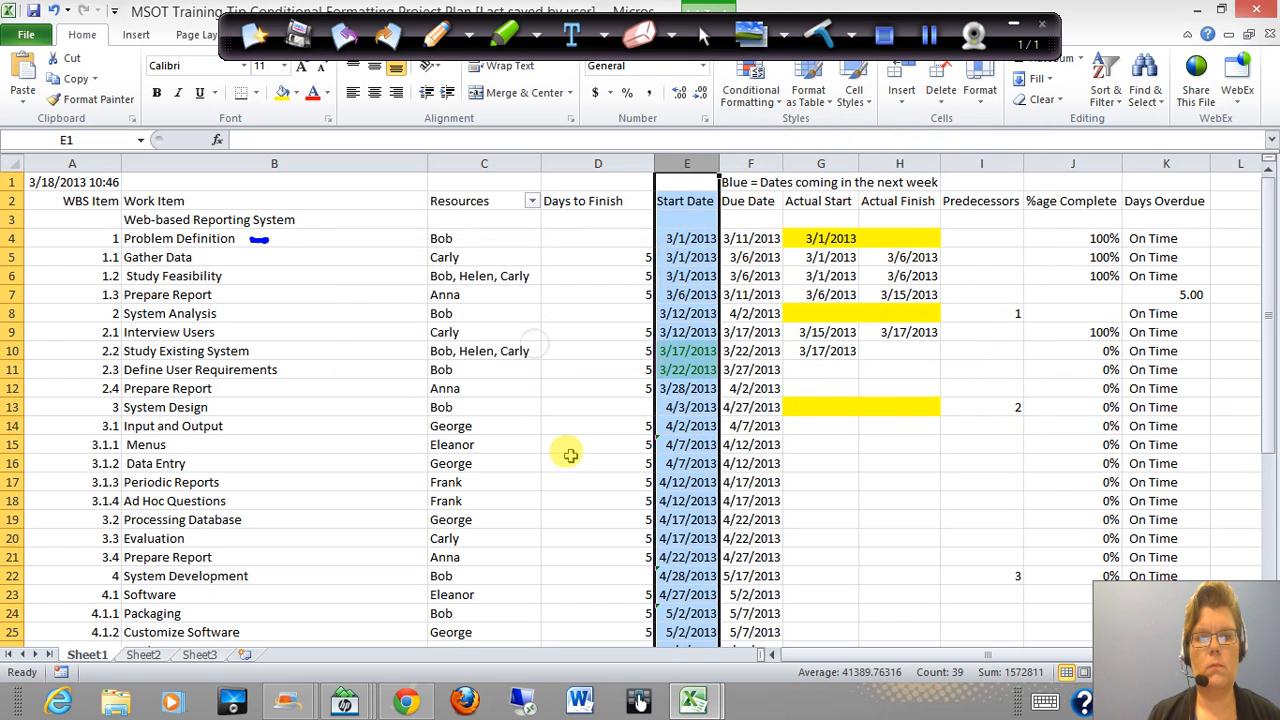
left_click(605, 400)
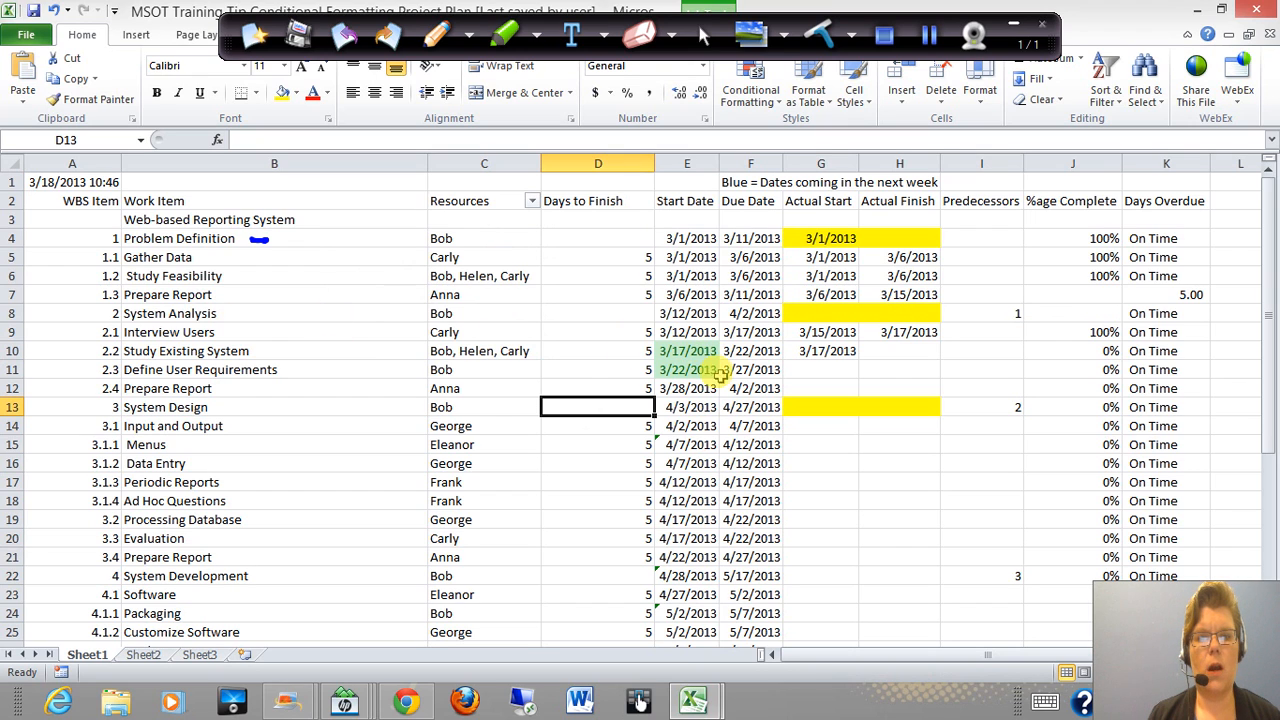
Circle the two green start dates and their work items, Study Existing System and Define User Requirements, with the annotation pen
left_click(440, 38)
mouse_move(645, 390)
left_mouse_down()
mouse_move(635, 360)
mouse_move(737, 366)
mouse_move(660, 400)
left_mouse_up()
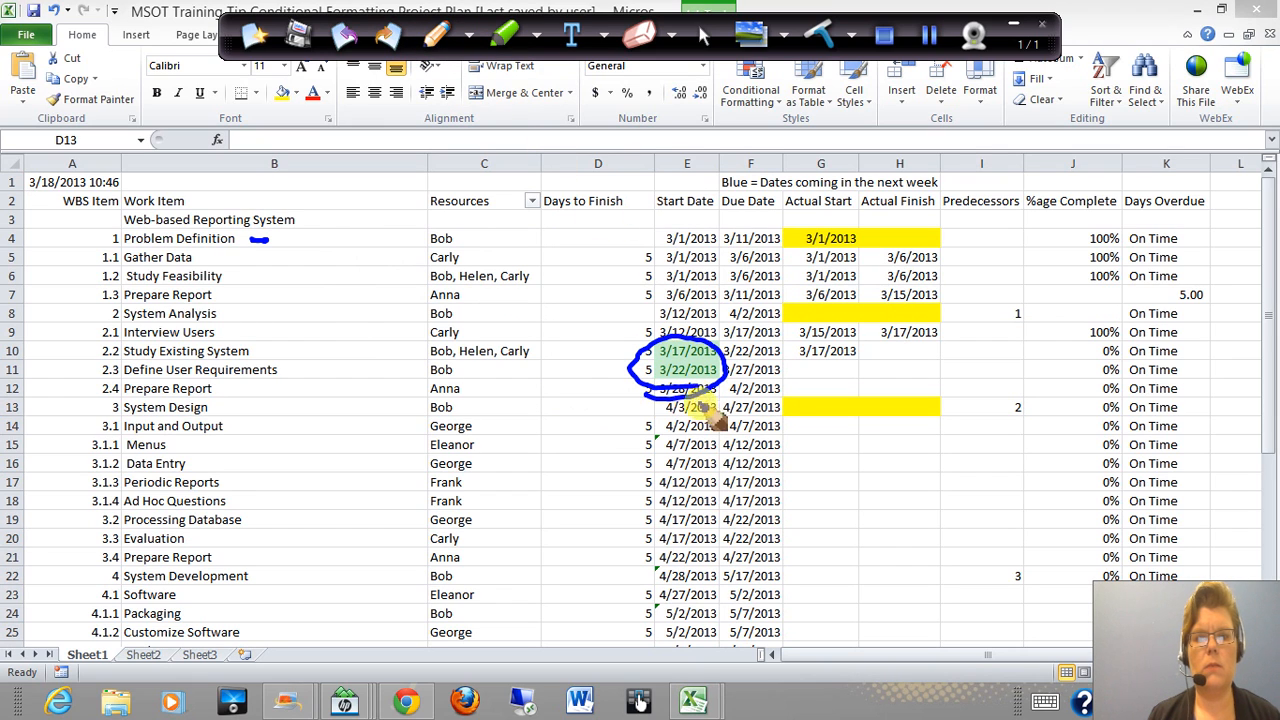
mouse_move(159, 373)
left_mouse_down()
mouse_move(110, 335)
mouse_move(265, 335)
mouse_move(310, 370)
mouse_move(202, 386)
left_mouse_up()
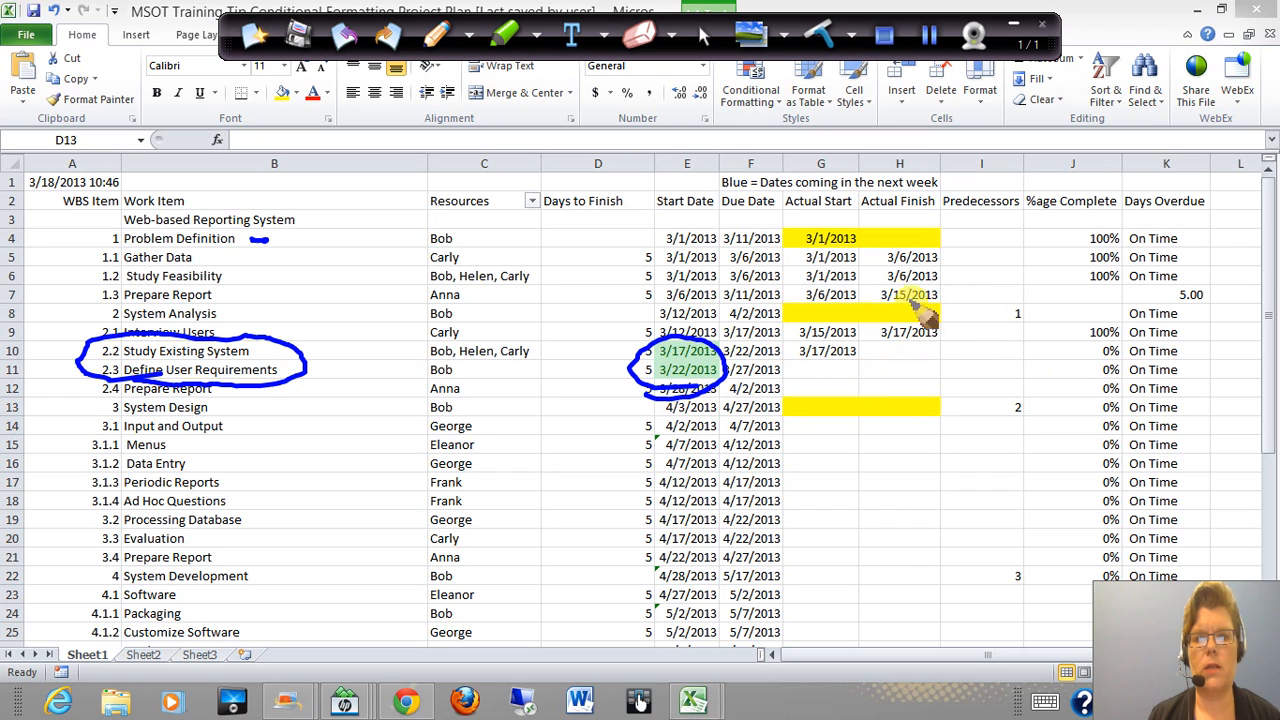
left_click(703, 38)
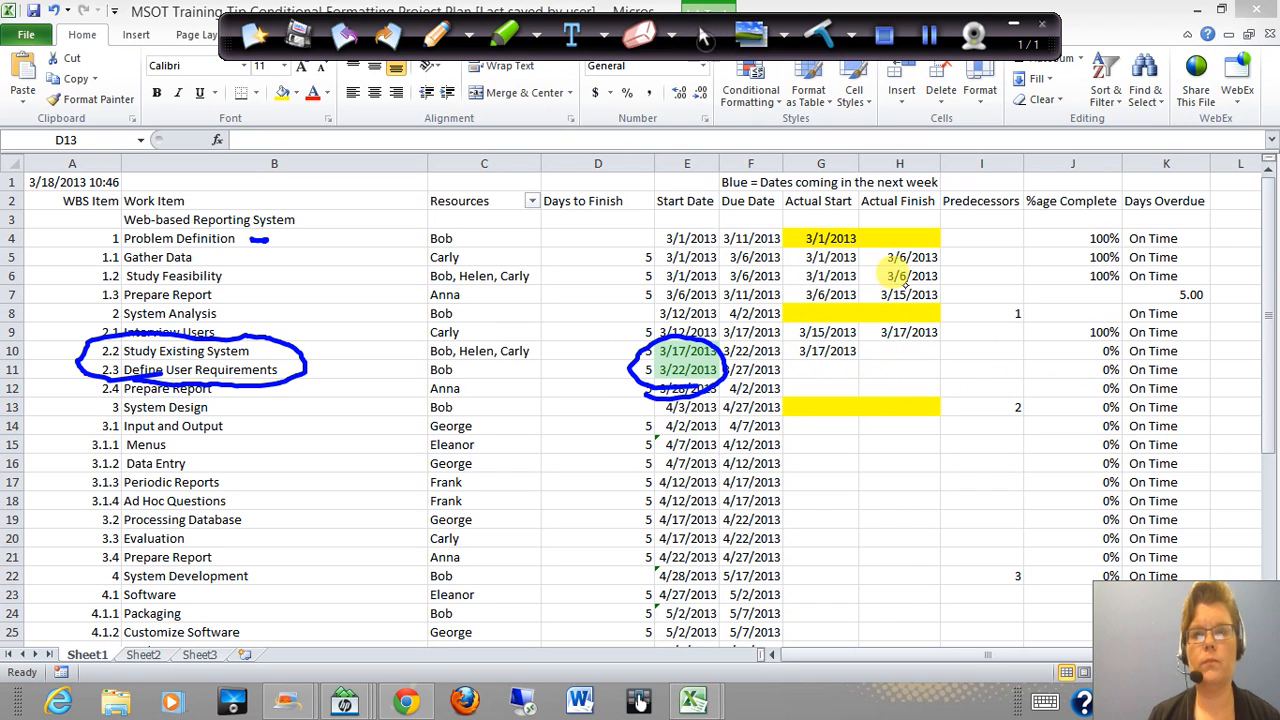
Add a conditional formatting rule to the Days Overdue column that gives cells containing the text "on time" a custom light green fill
left_click(1165, 200)
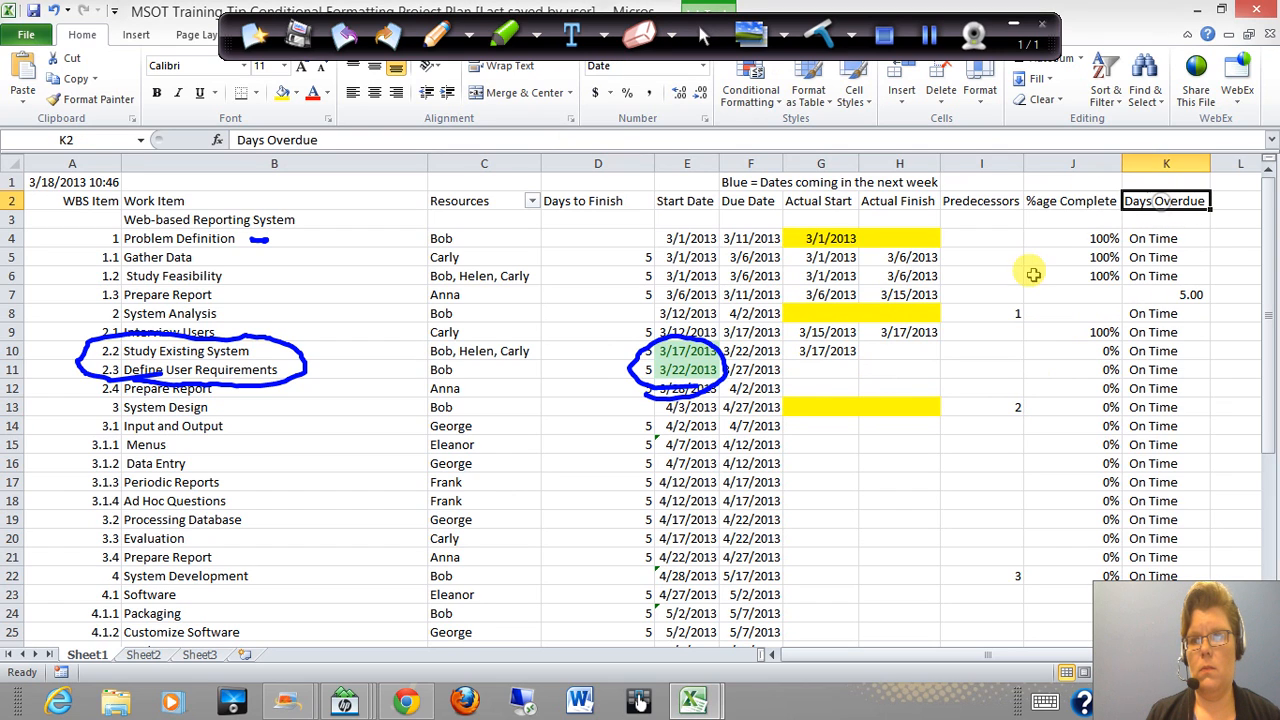
left_click(1143, 163)
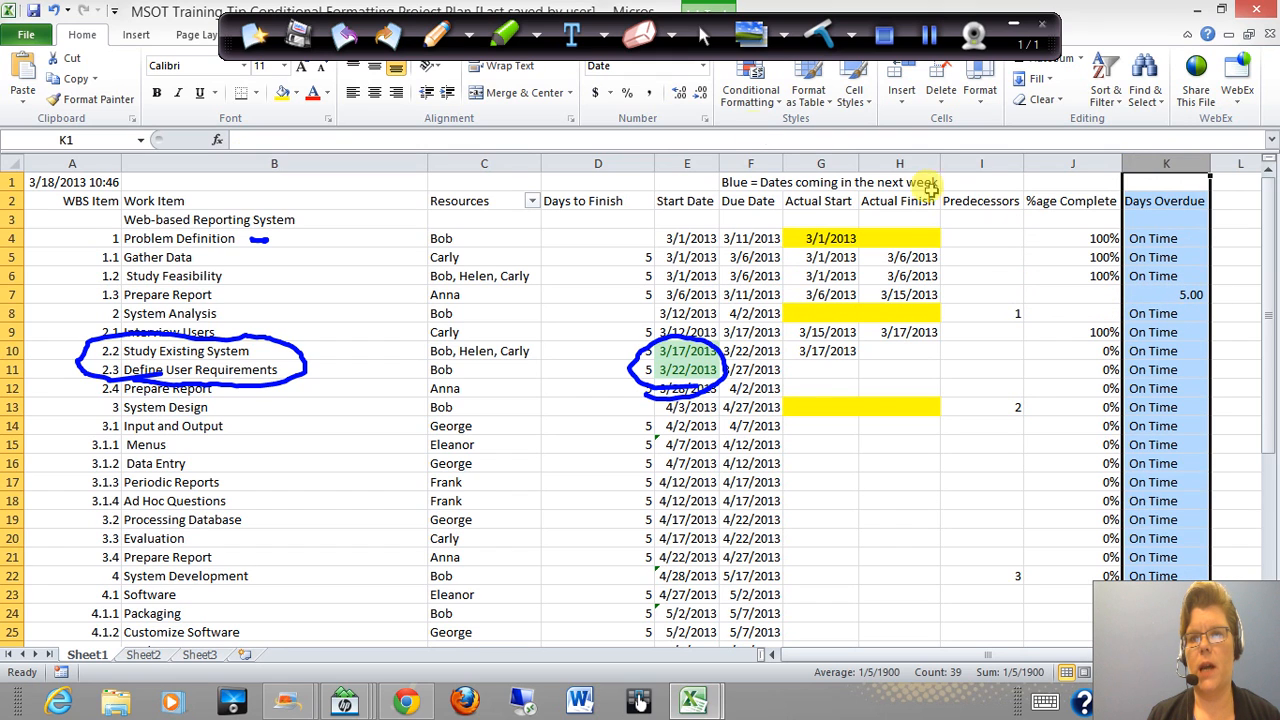
left_click(758, 108)
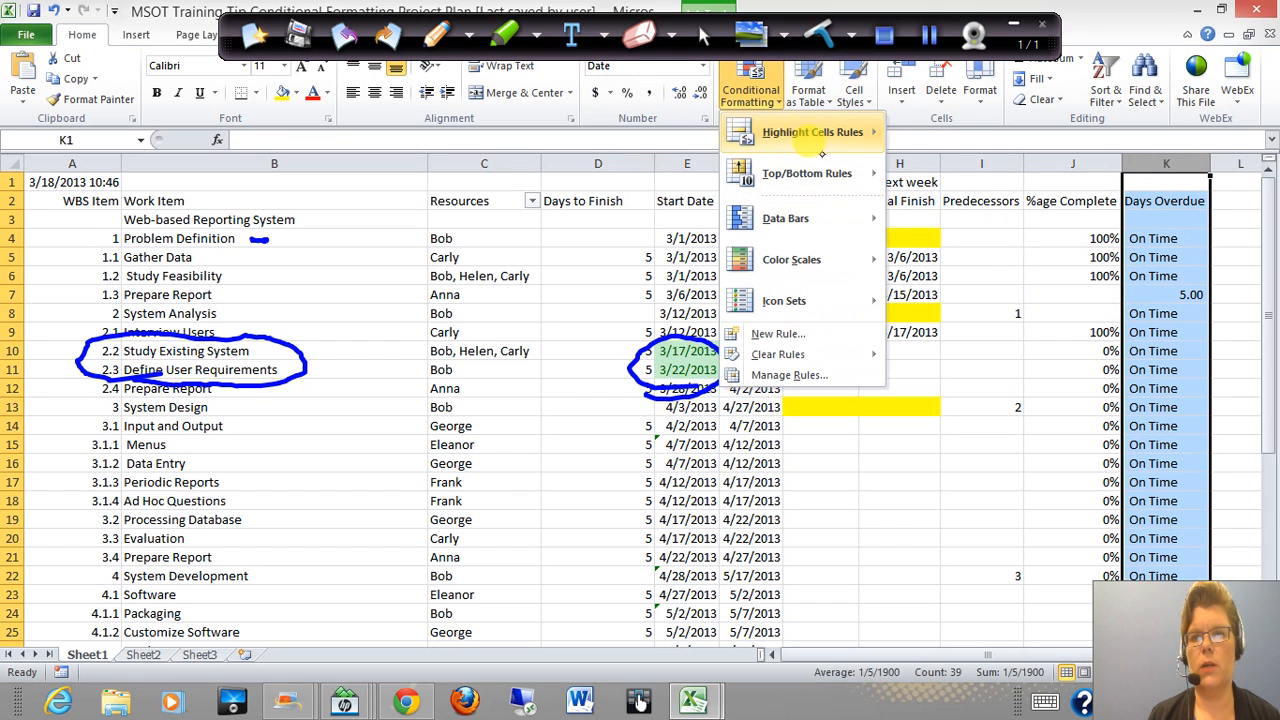
mouse_move(810, 145)
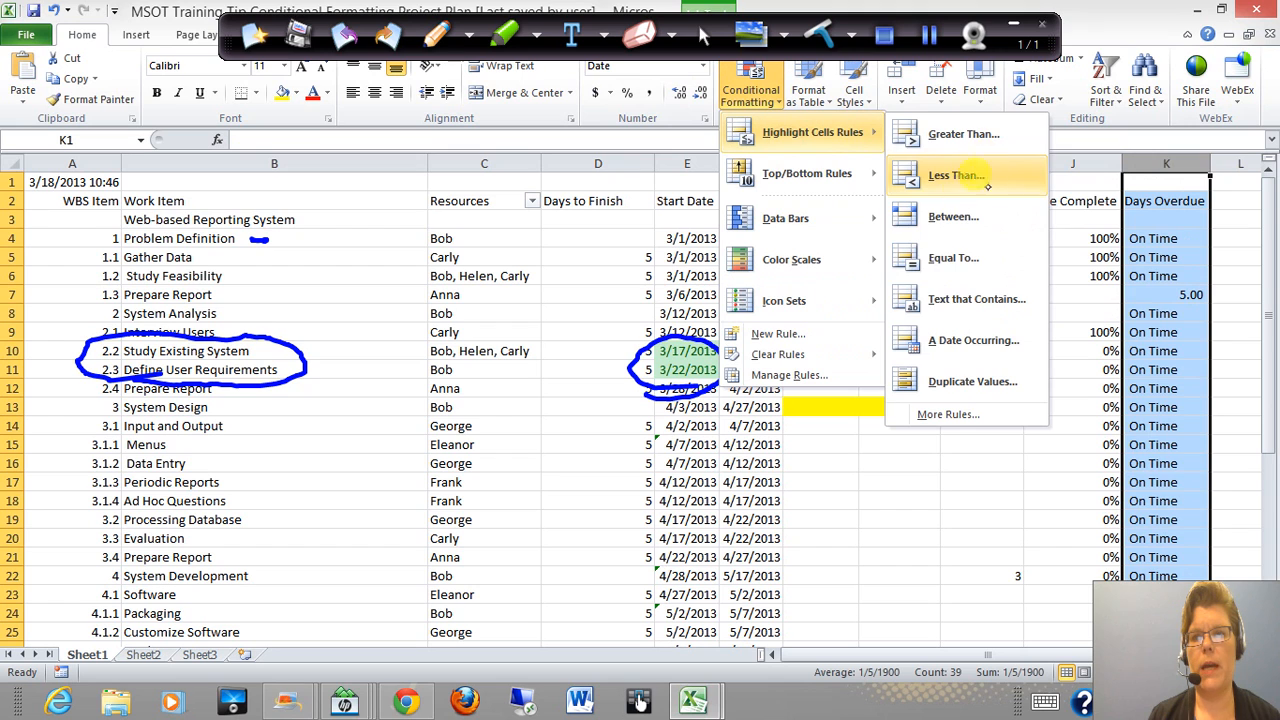
left_click(955, 302)
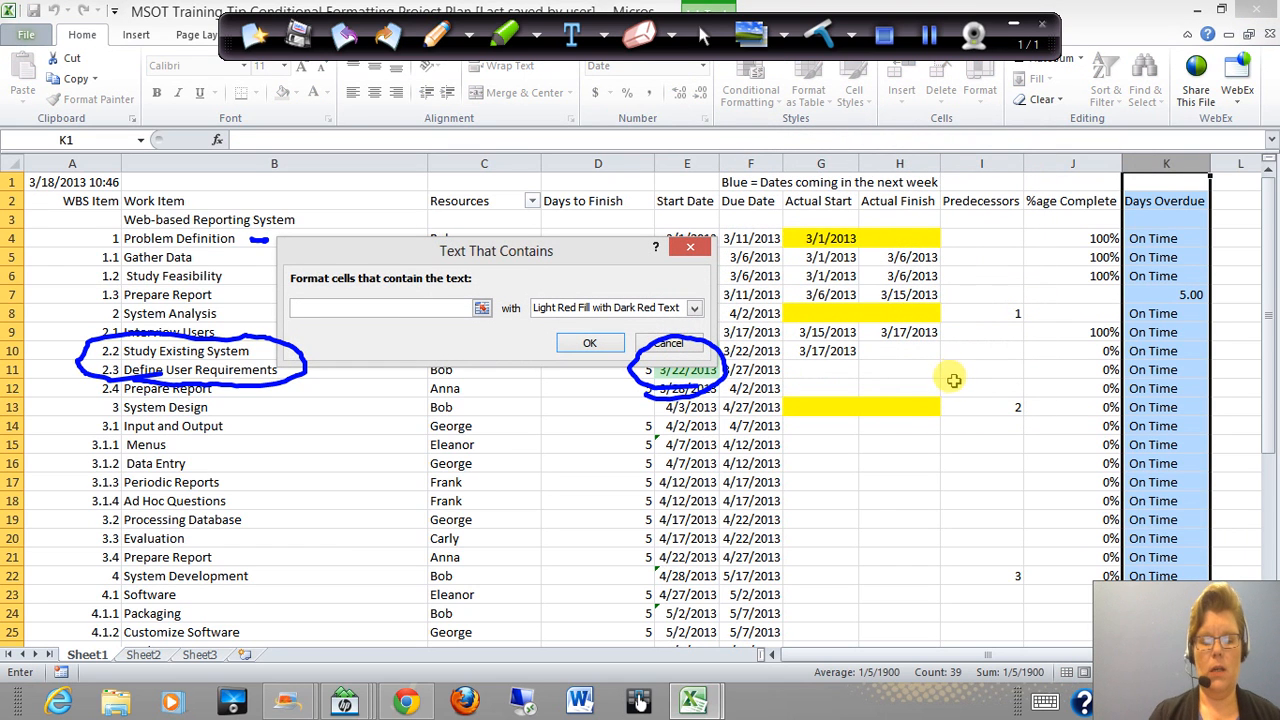
type("on time")
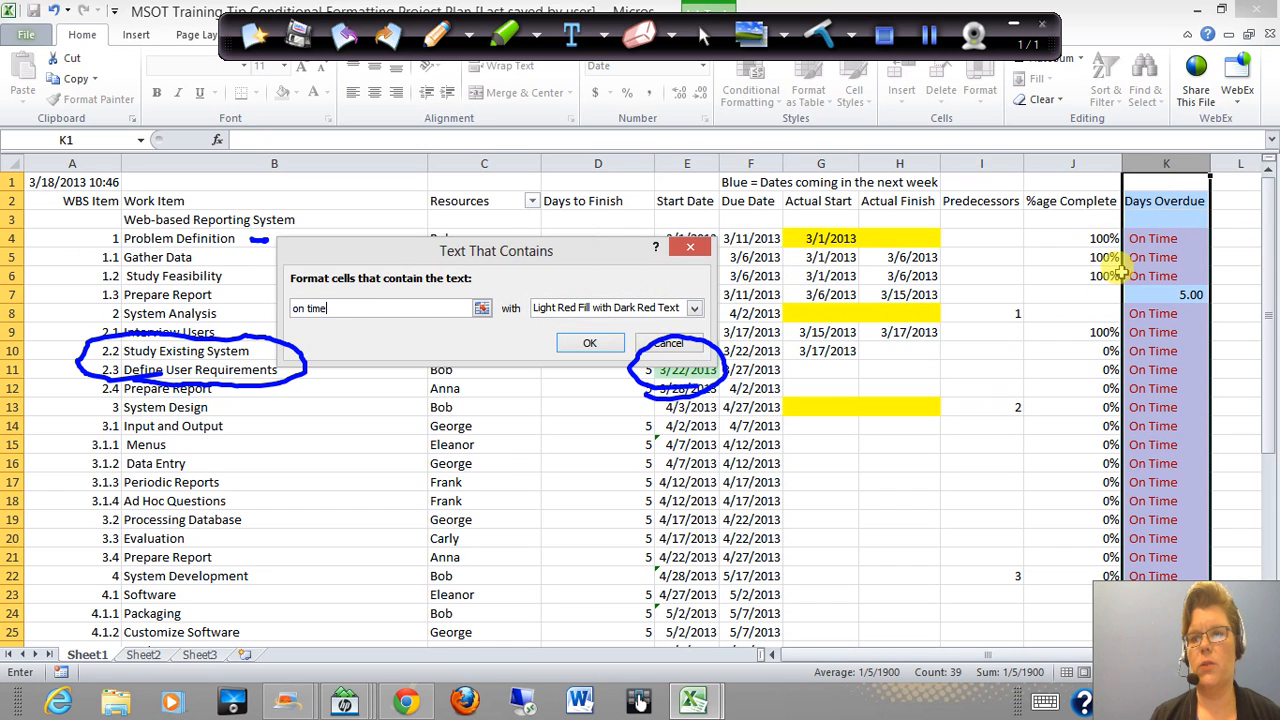
left_click(560, 308)
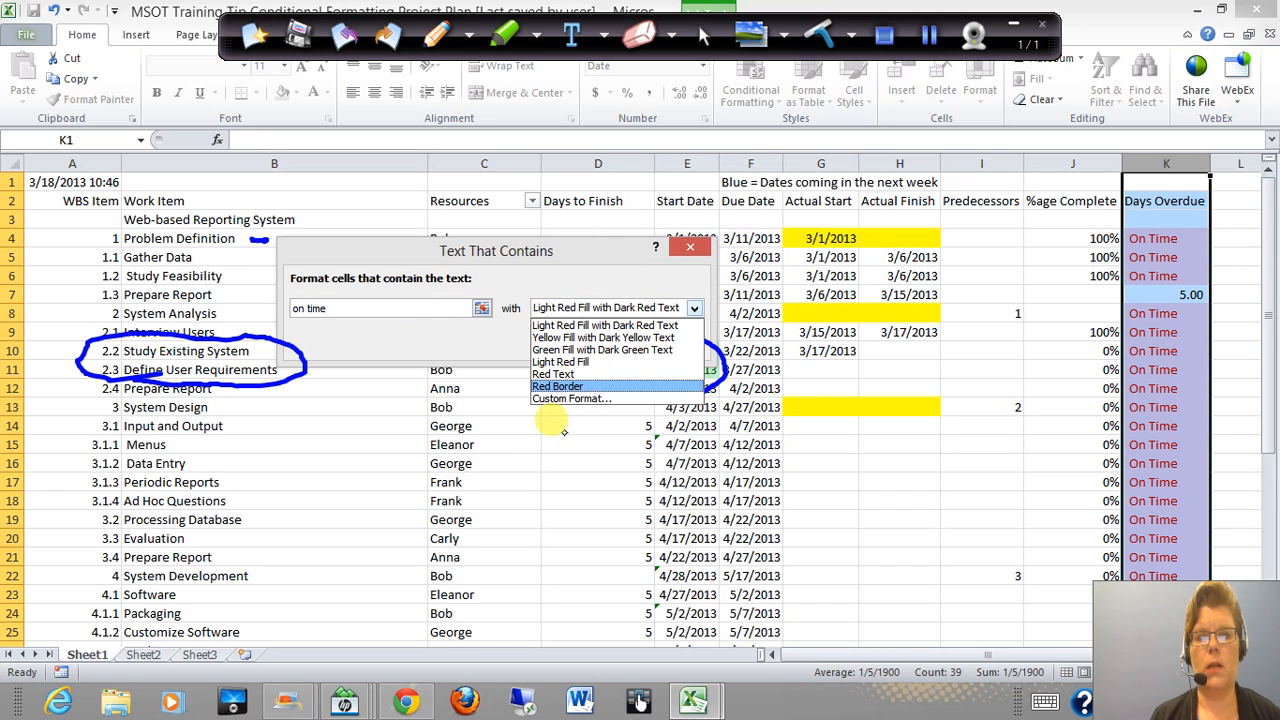
left_click(575, 400)
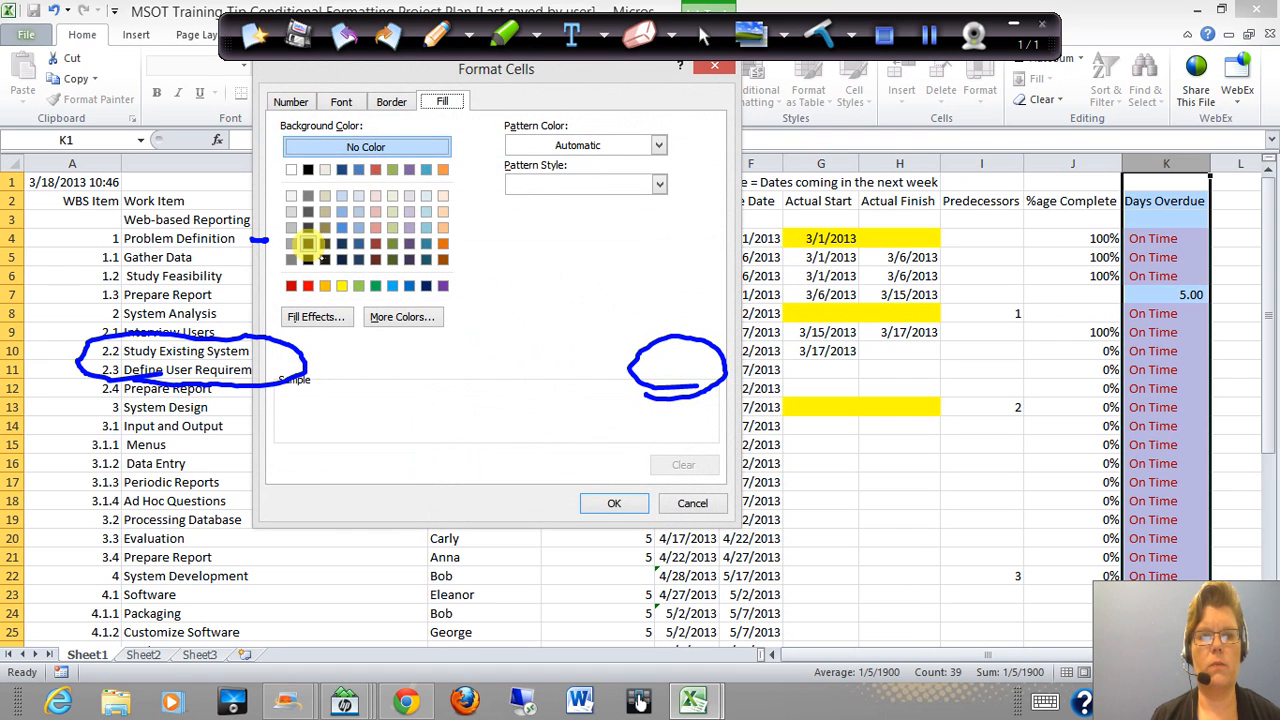
left_click(358, 286)
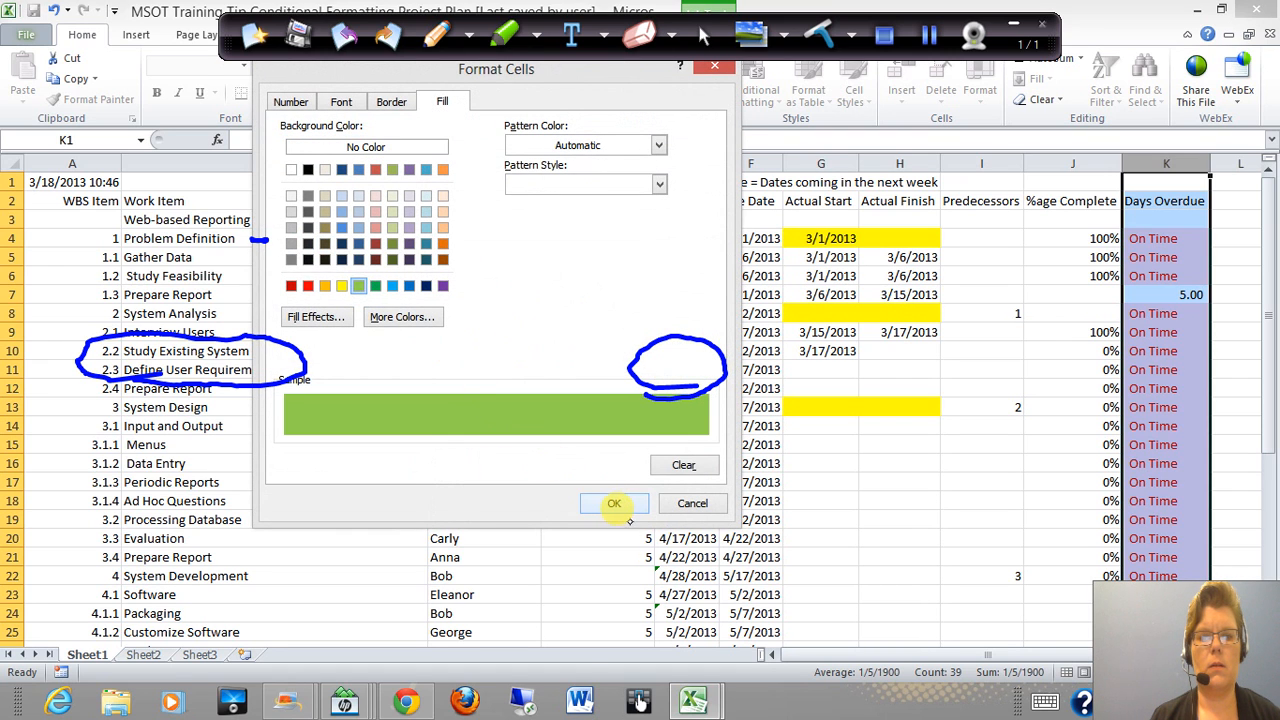
left_click(614, 503)
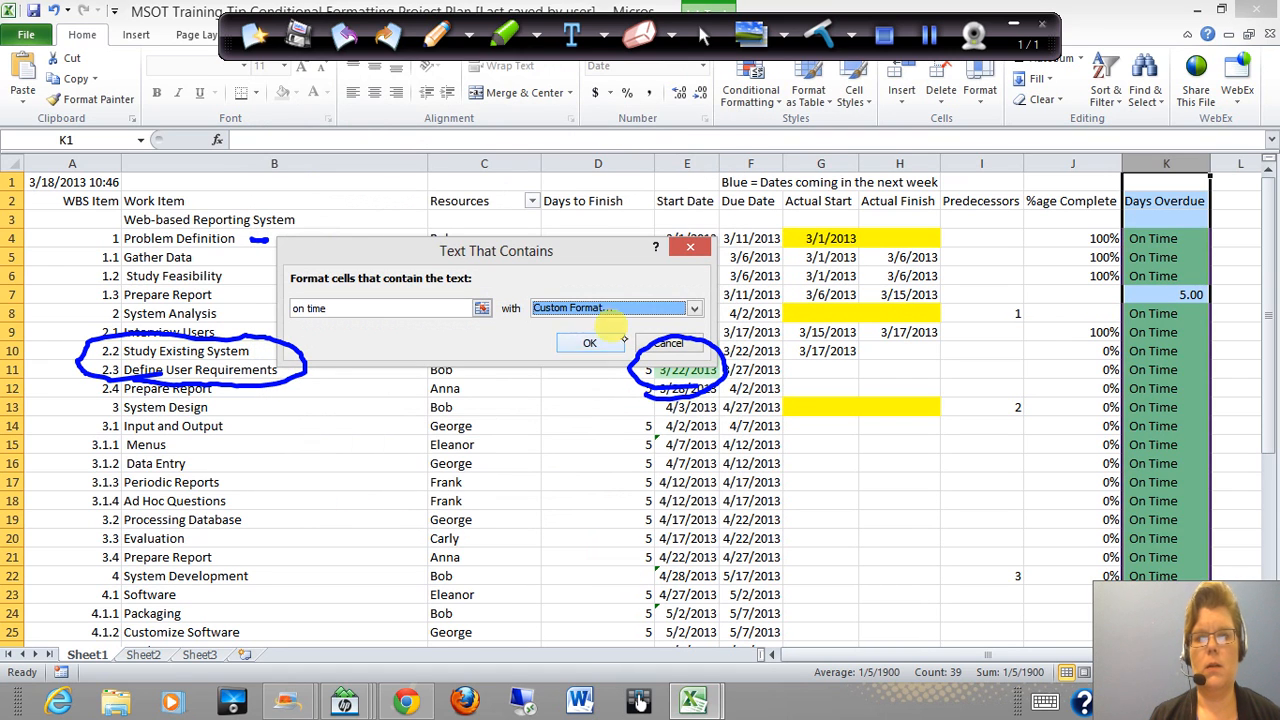
left_click(590, 343)
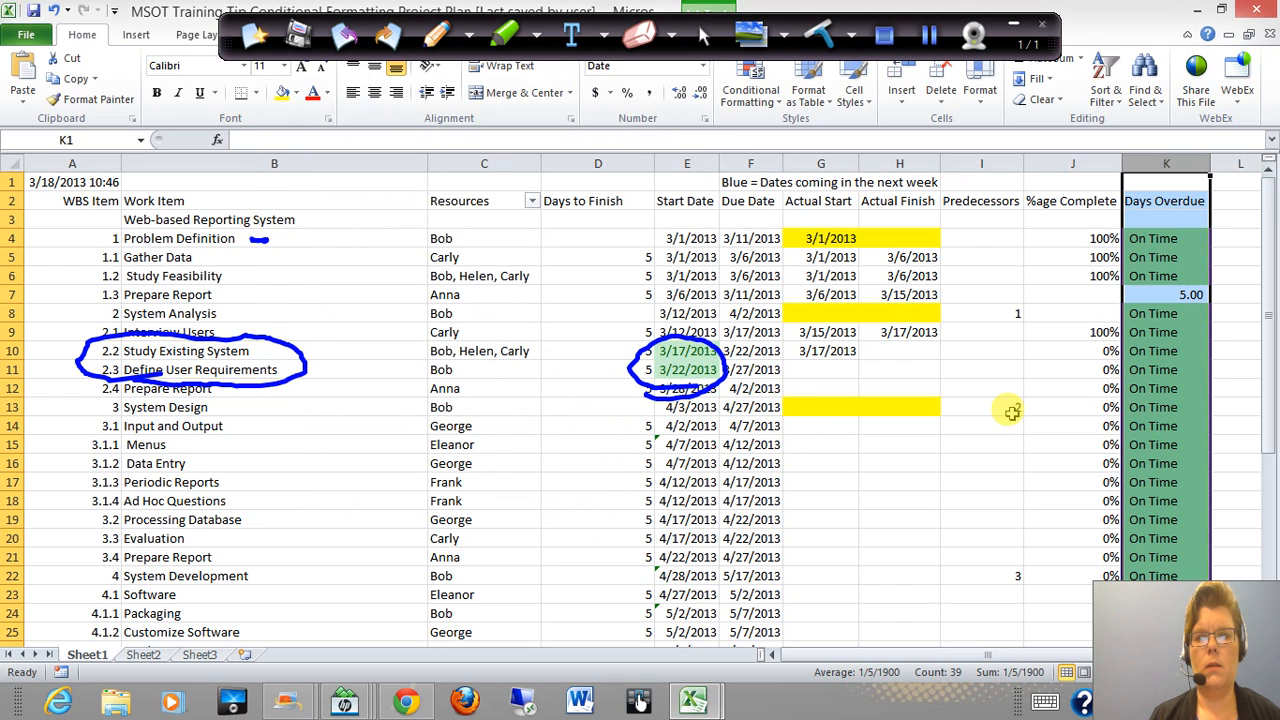
left_click(1088, 276)
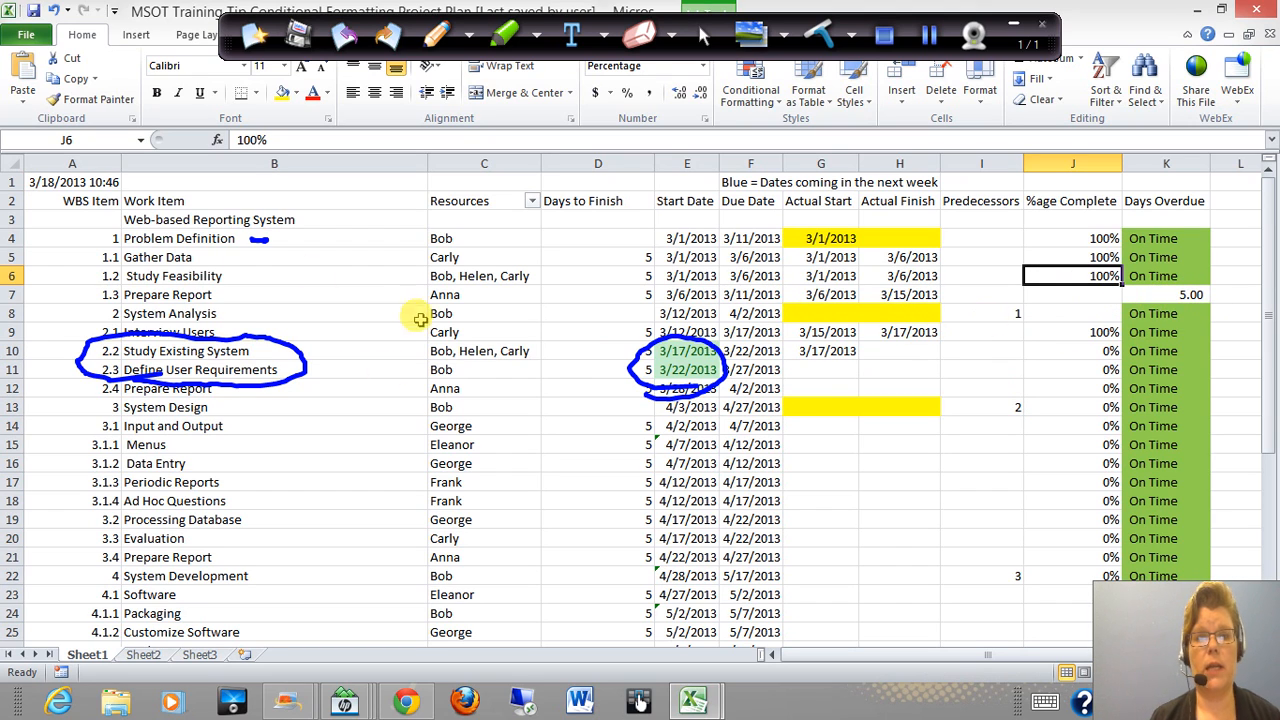
left_click(460, 297)
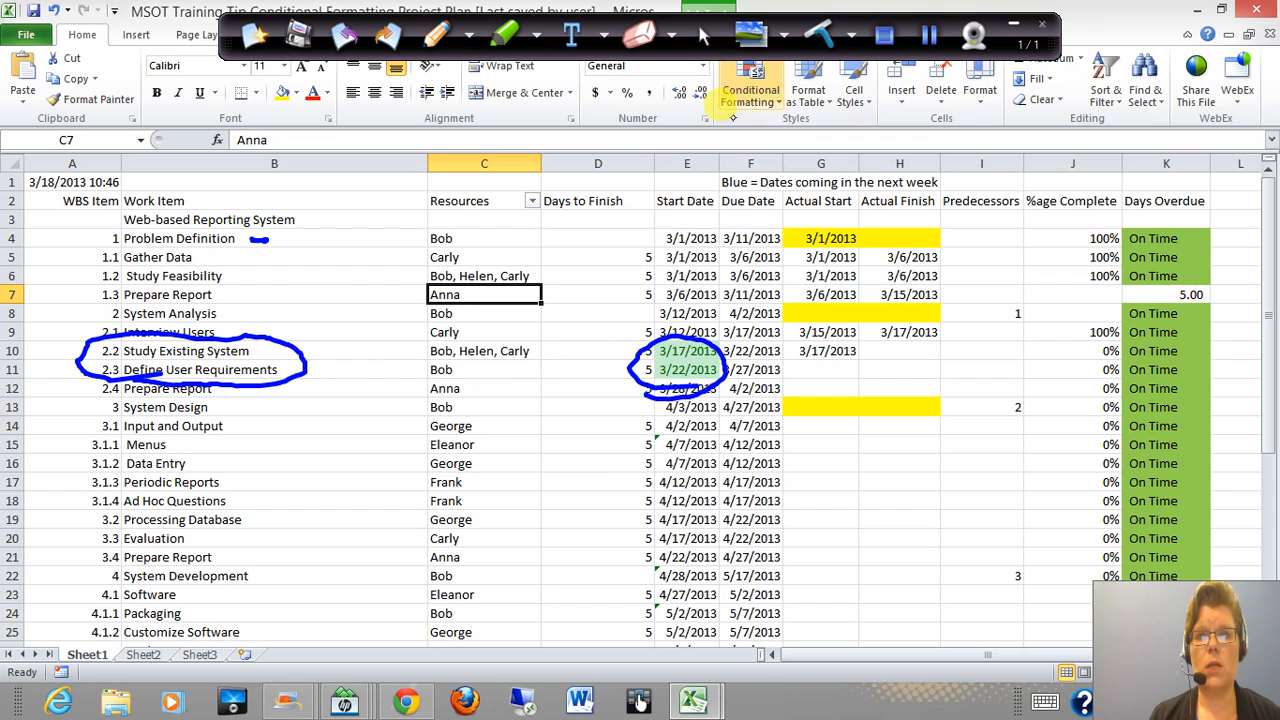
left_click(760, 100)
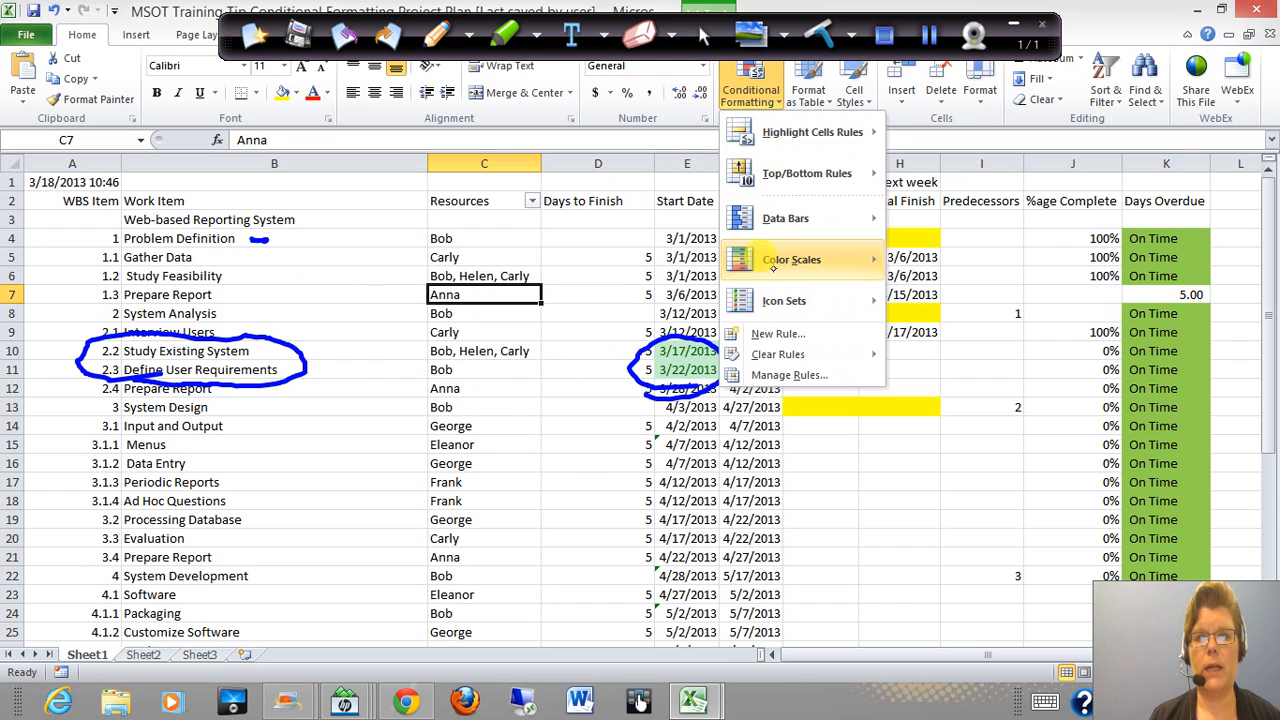
mouse_move(791, 142)
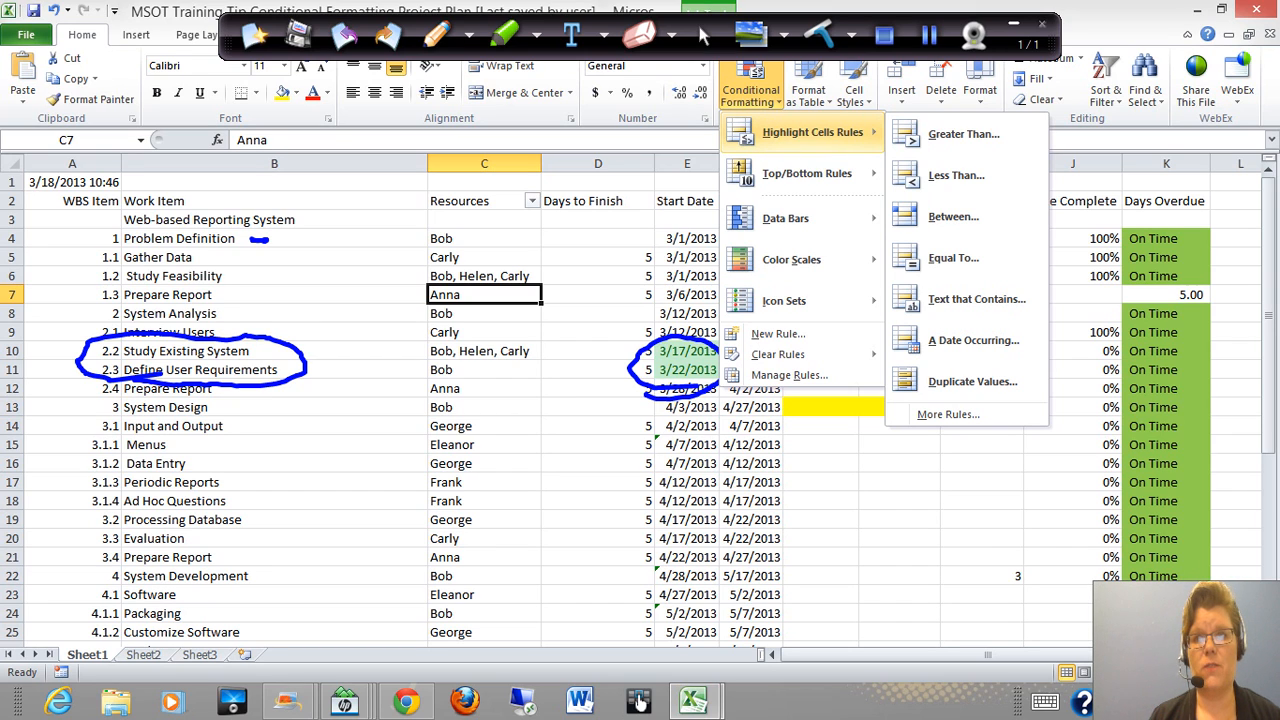
left_click(887, 37)
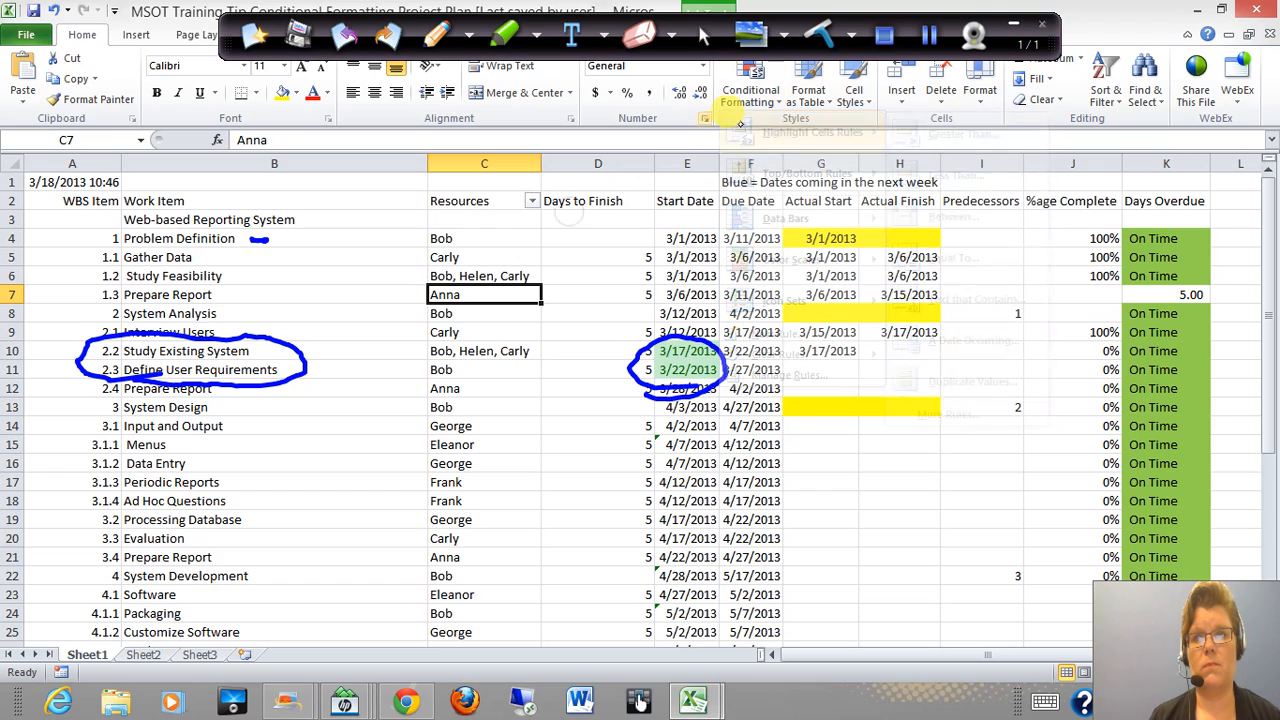